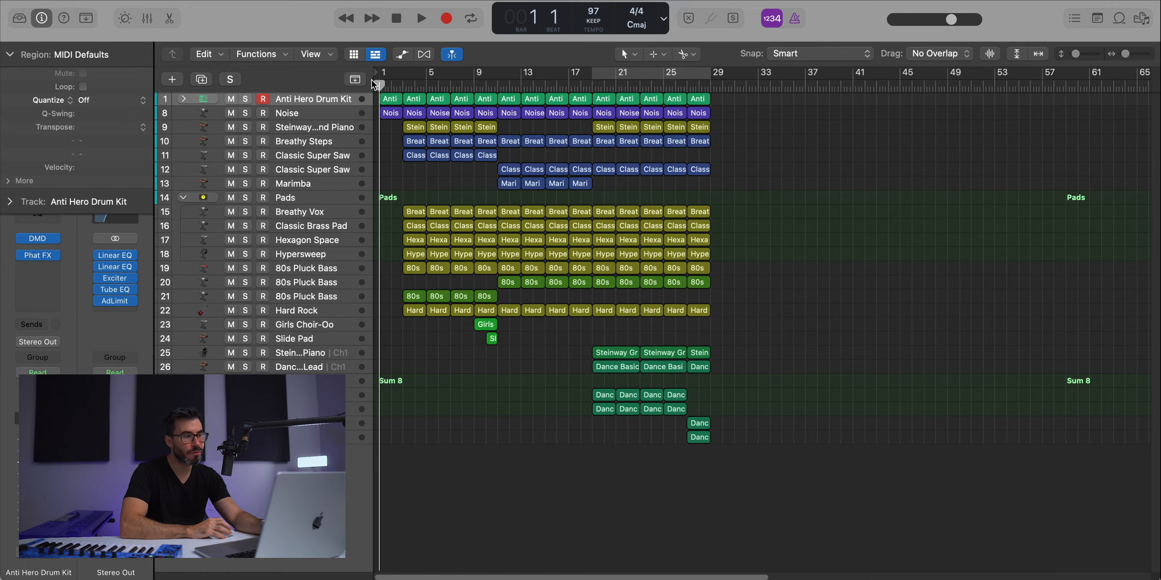
Step: Set the cycle range to bars 1 and 2 and enlarge the arrangement tracks
drag(402, 74, 380, 74)
key(super+Right)
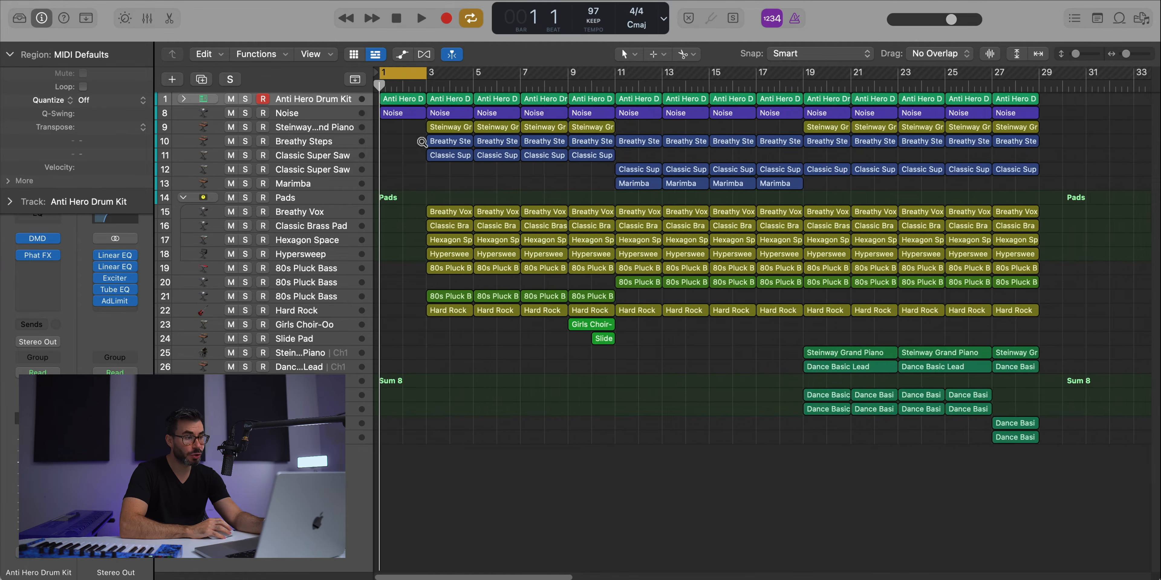
key(super+Down)
key(super+Down)
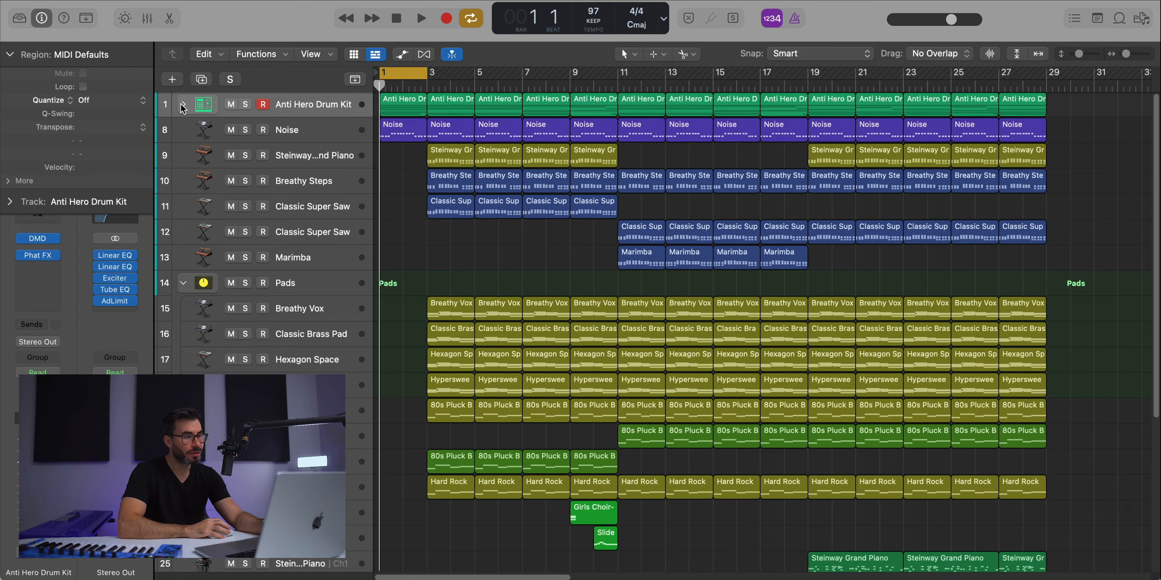
Step: Expand the Anti Hero Drum Kit stack and play it soloed over the two-bar cycle
click(182, 106)
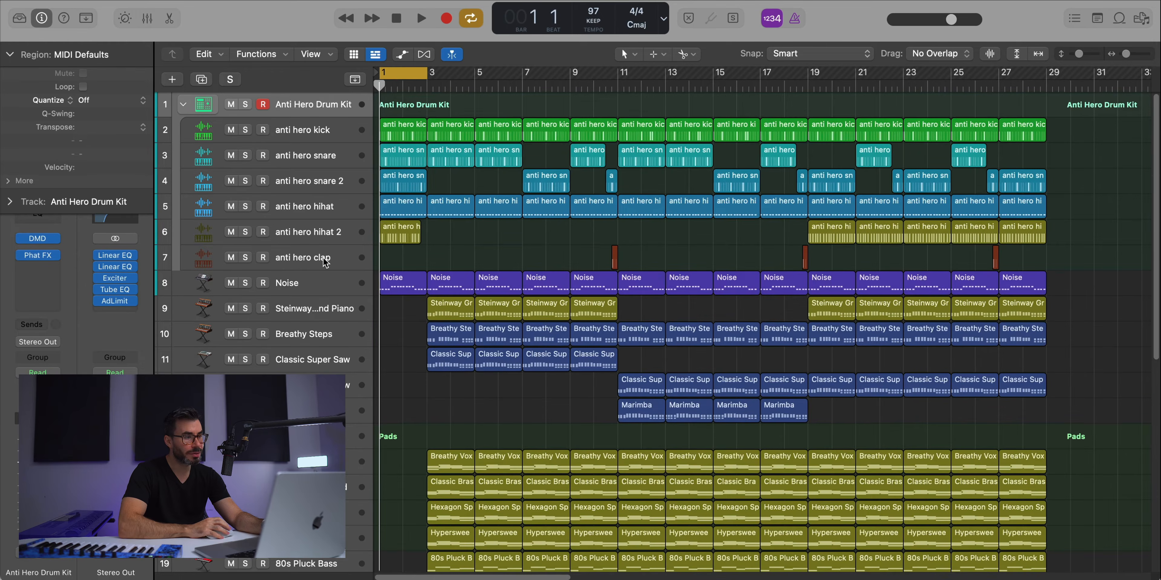
click(246, 105)
key(space)
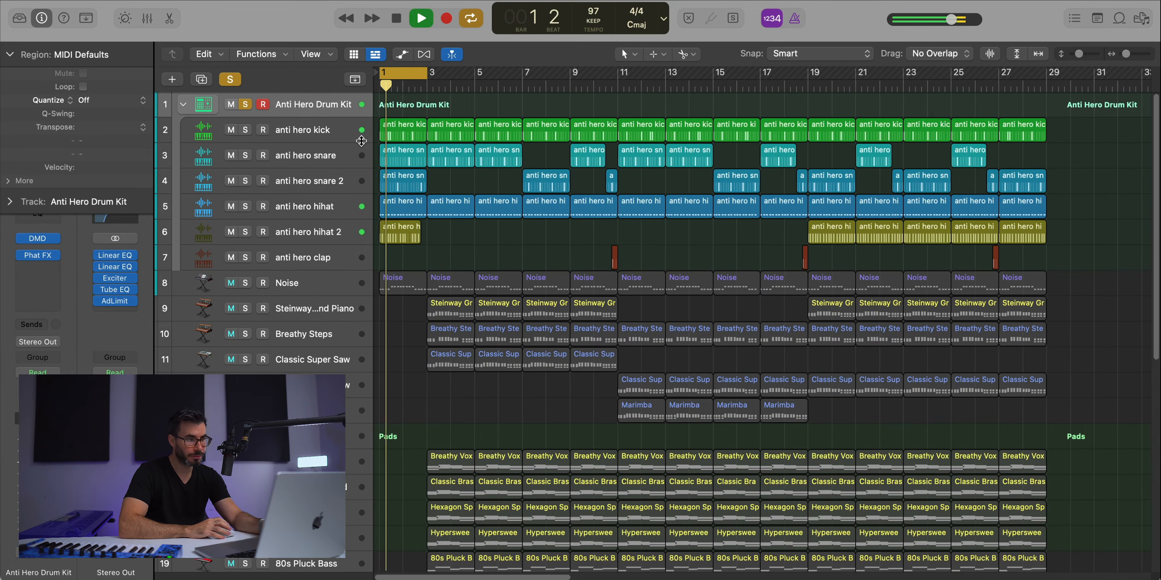
scroll(410, 208, up, 10)
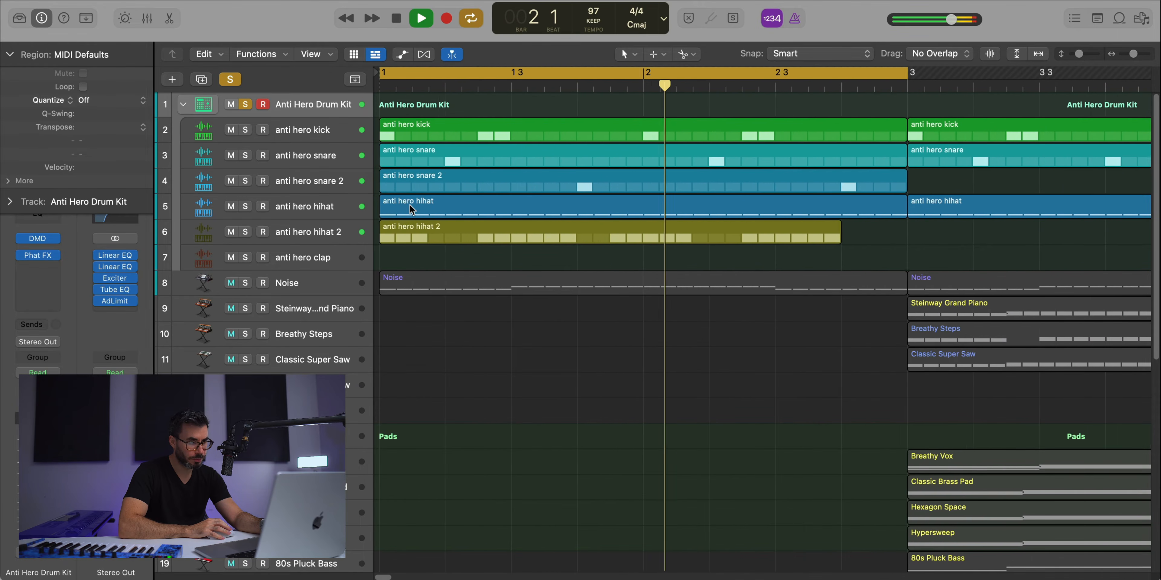
scroll(411, 208, down, 2)
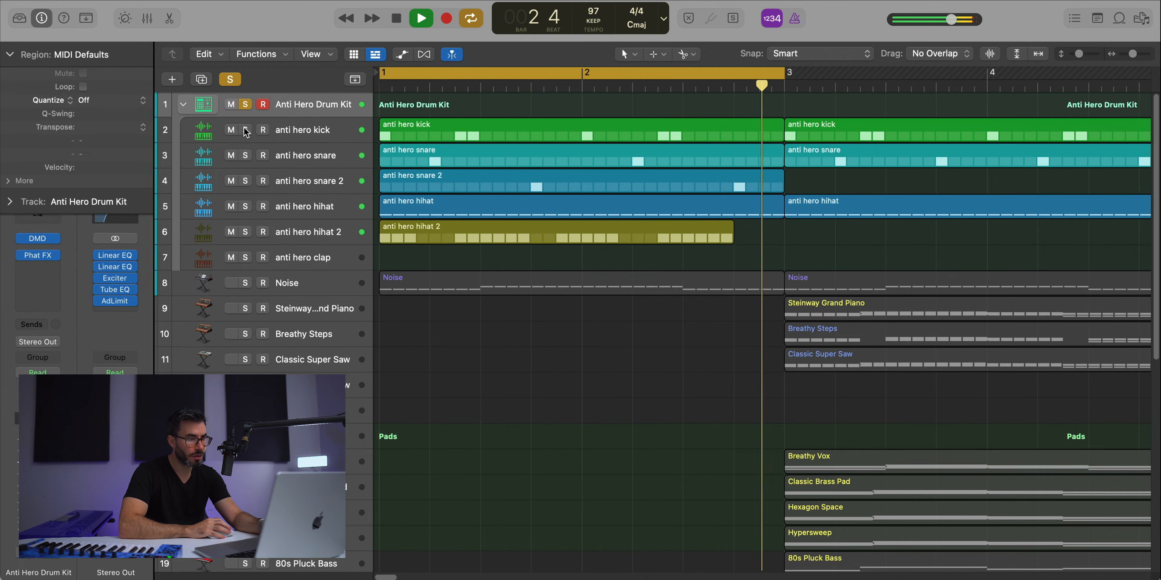
Step: Solo the anti hero kick track and view its first region's pattern in the Step Sequencer
click(245, 131)
double_click(495, 131)
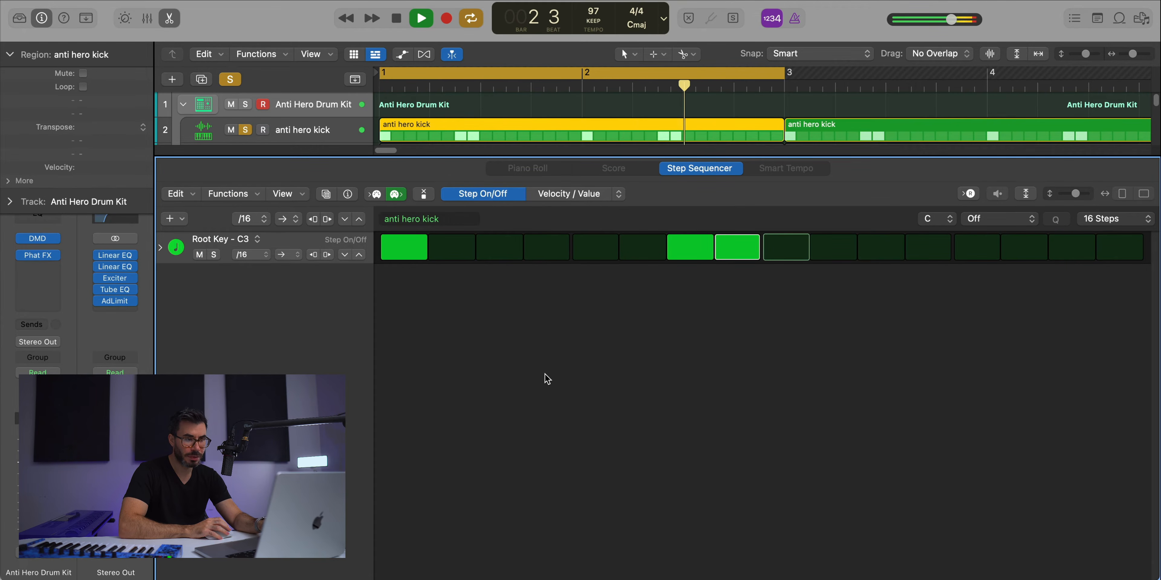
key(x)
key(x)
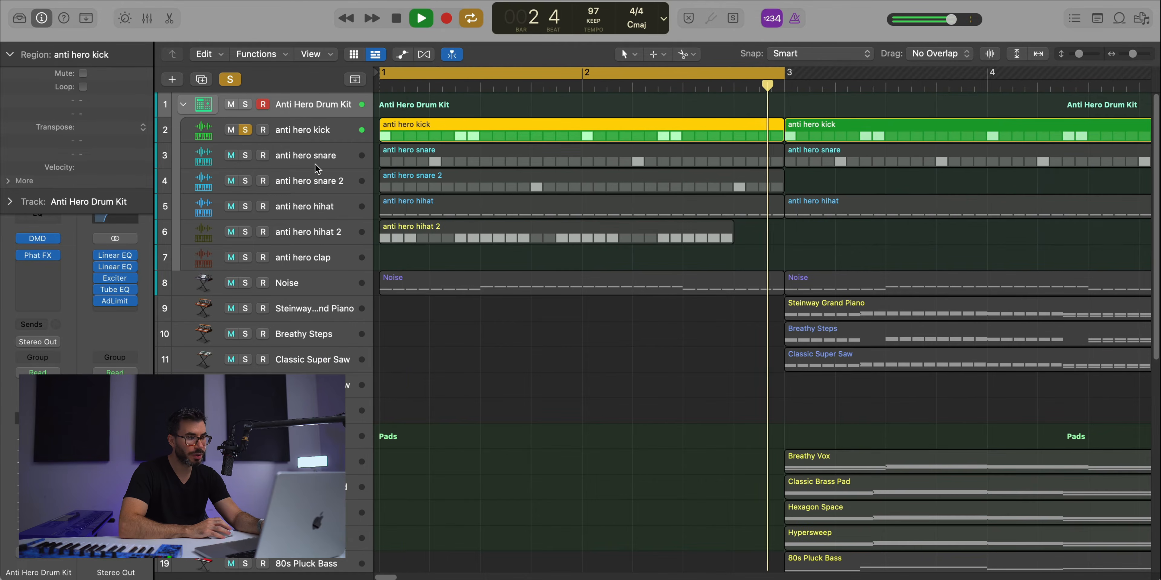
Step: Solo the anti hero snare track, show its first region in the Step Sequencer and open its Echo plug-in
click(245, 155)
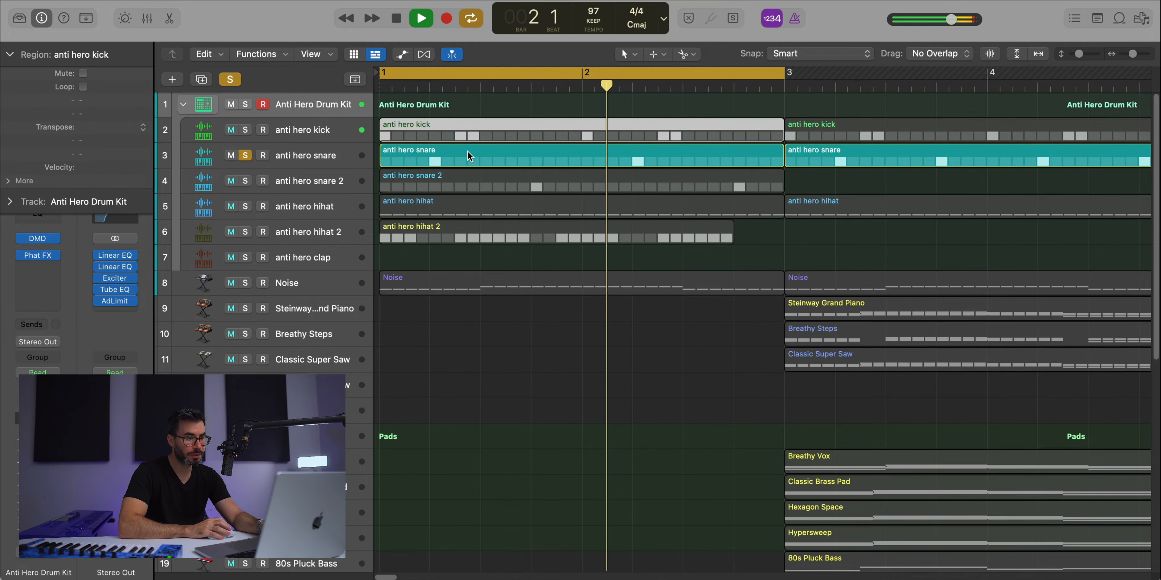
double_click(473, 158)
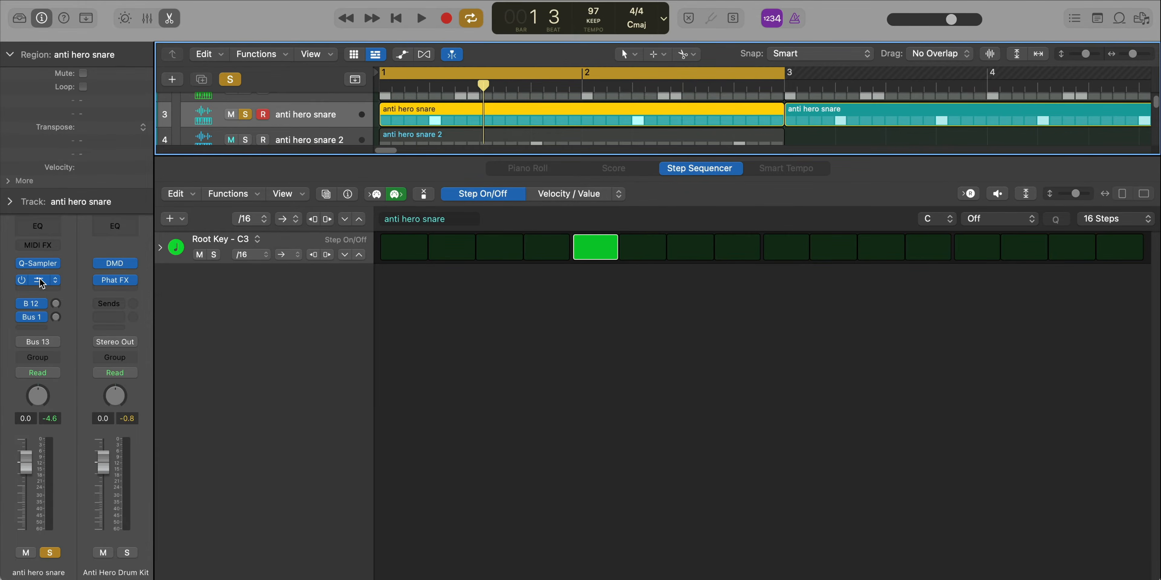
click(39, 280)
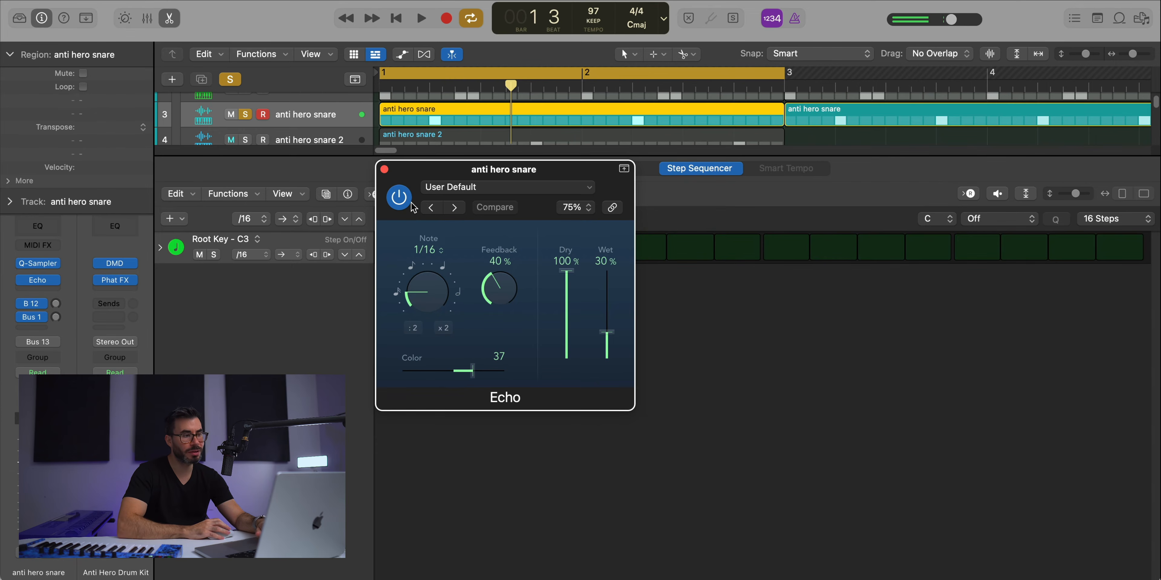
Step: Play the soloed anti hero snare 2 part and view the anti hero hihat notes in the Piano Roll
key(space)
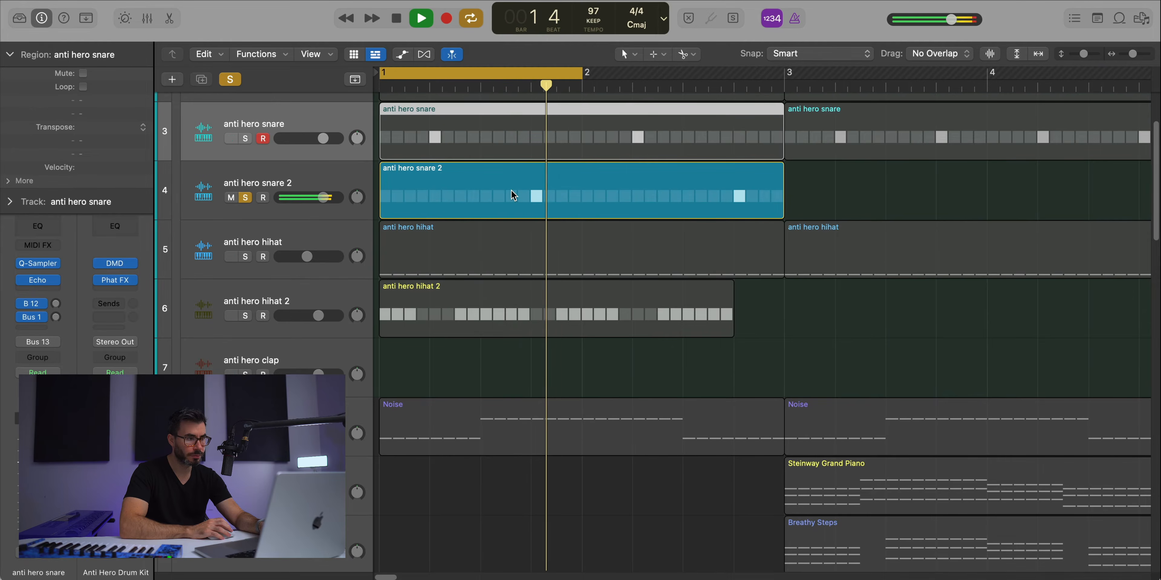
key(space)
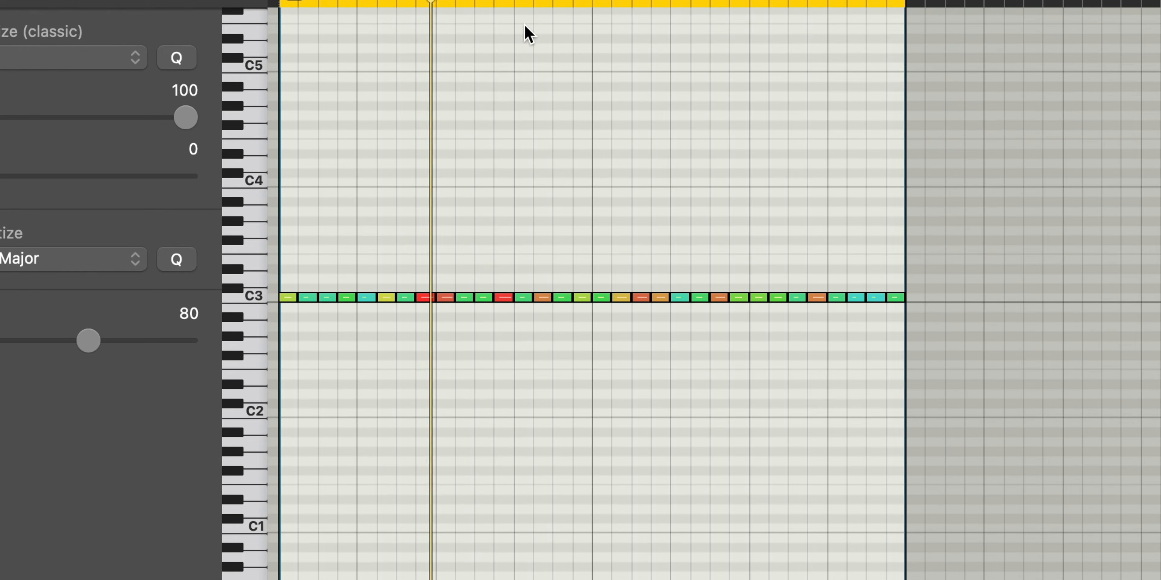
double_click(526, 34)
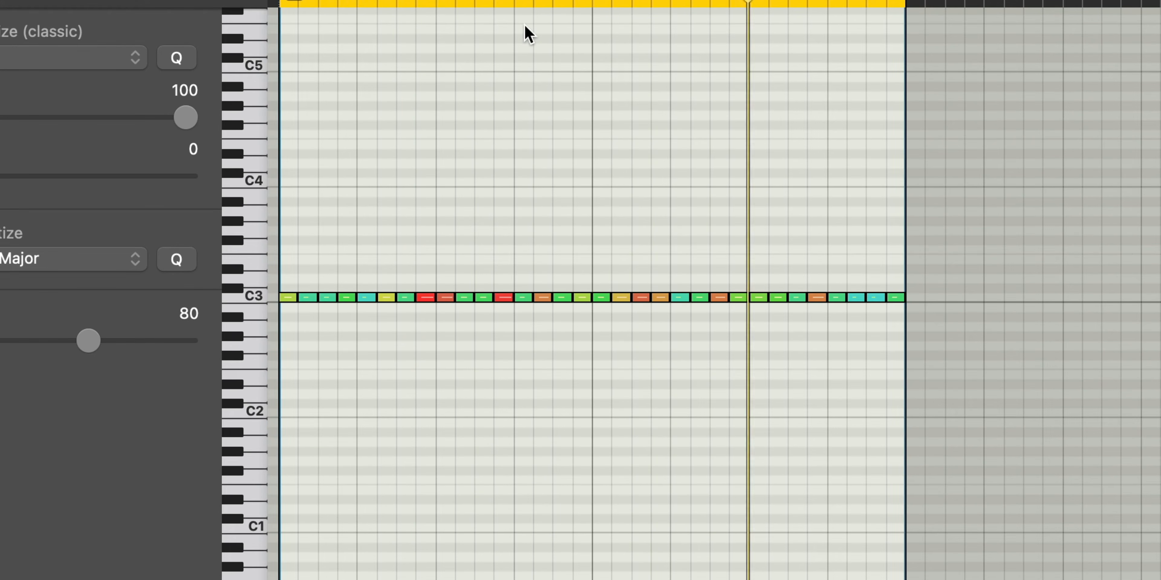
scroll(495, 6, down, 2)
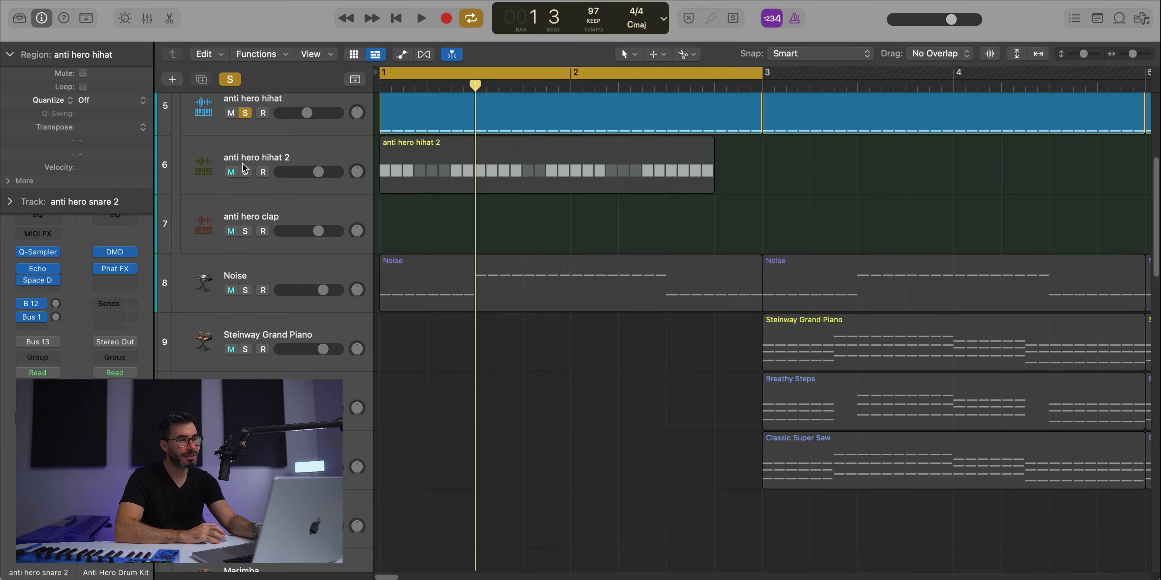
Step: Play the anti hero hihat 2 track soloed, and add the anti hero hihat track to the solo
click(250, 152)
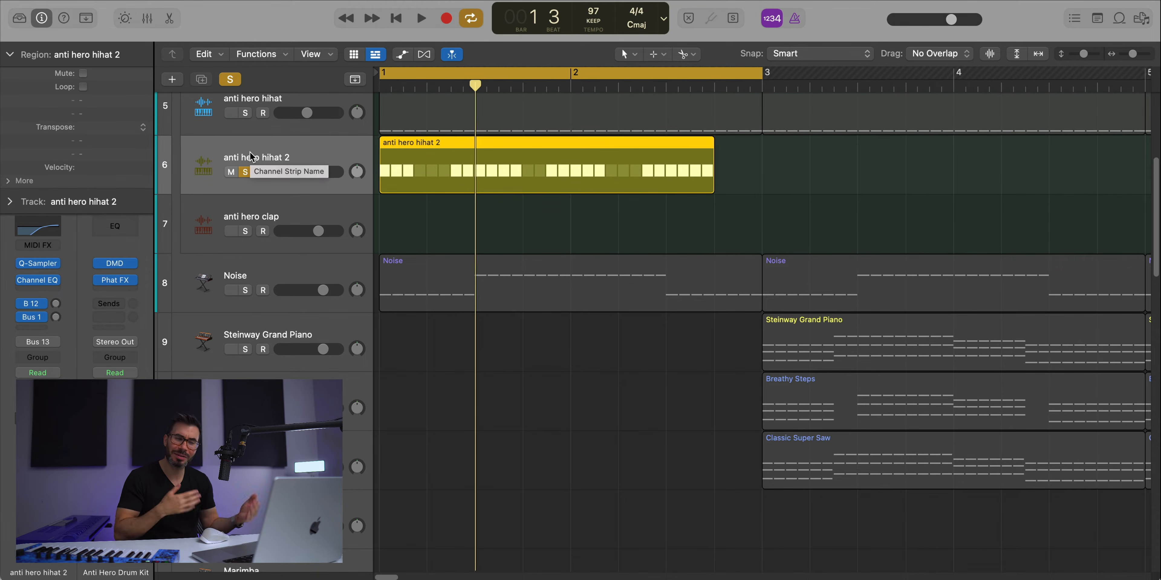
key(space)
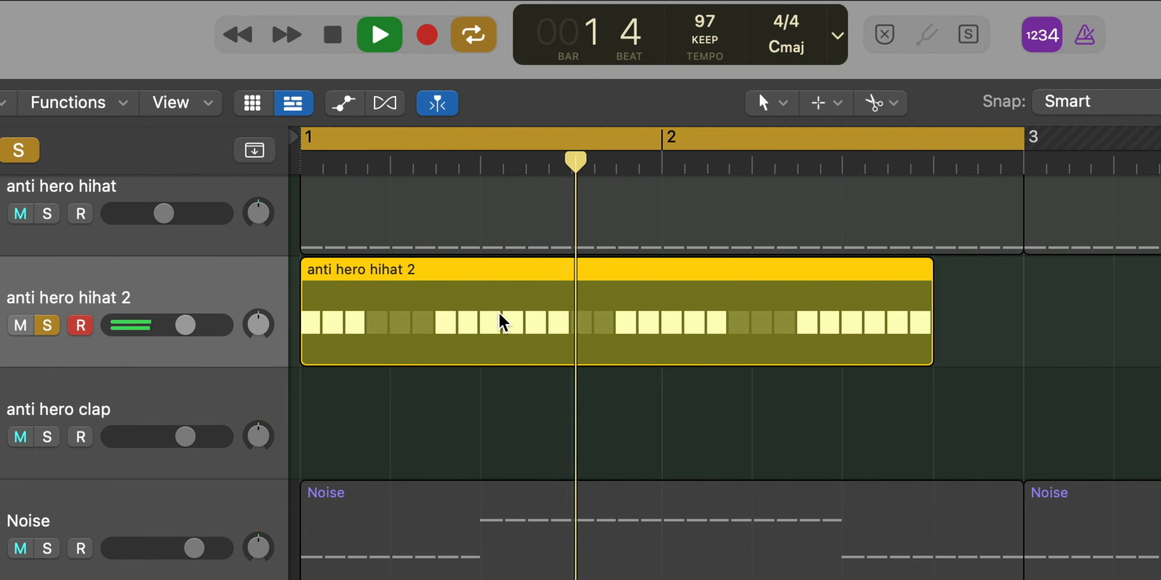
scroll(57, 267, up, 2)
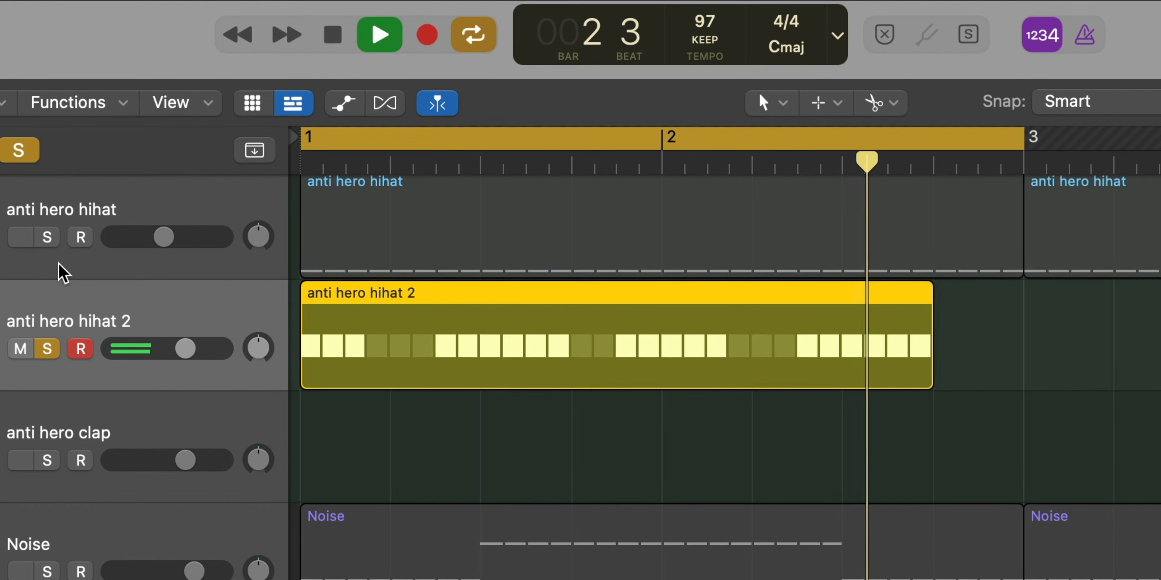
click(51, 240)
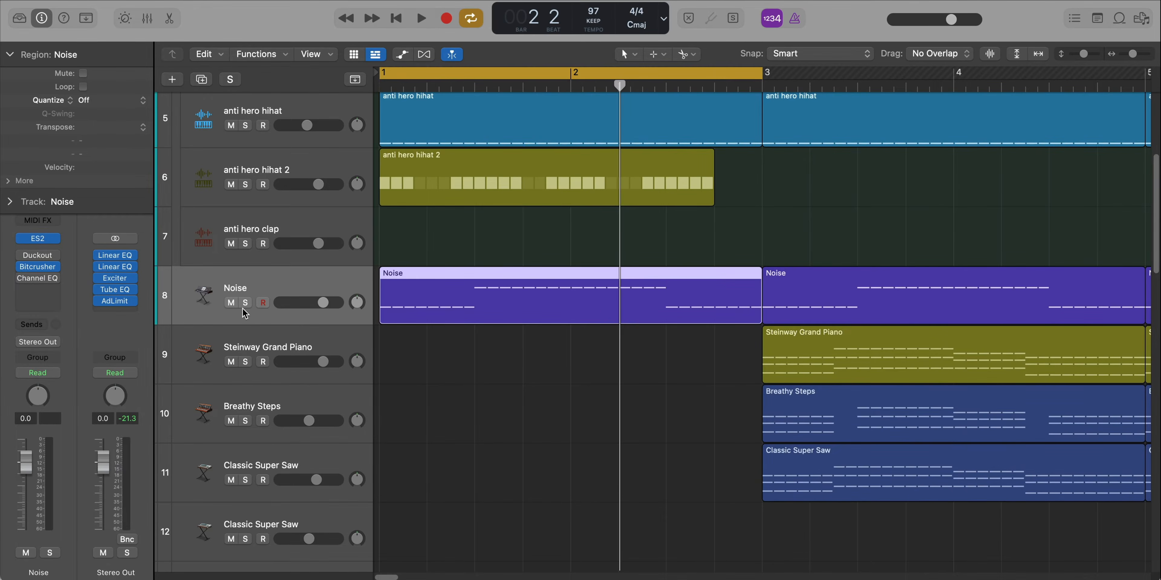
Step: Play the Noise track on its own and open its ES2 synthesizer to examine the sound
click(244, 303)
key(space)
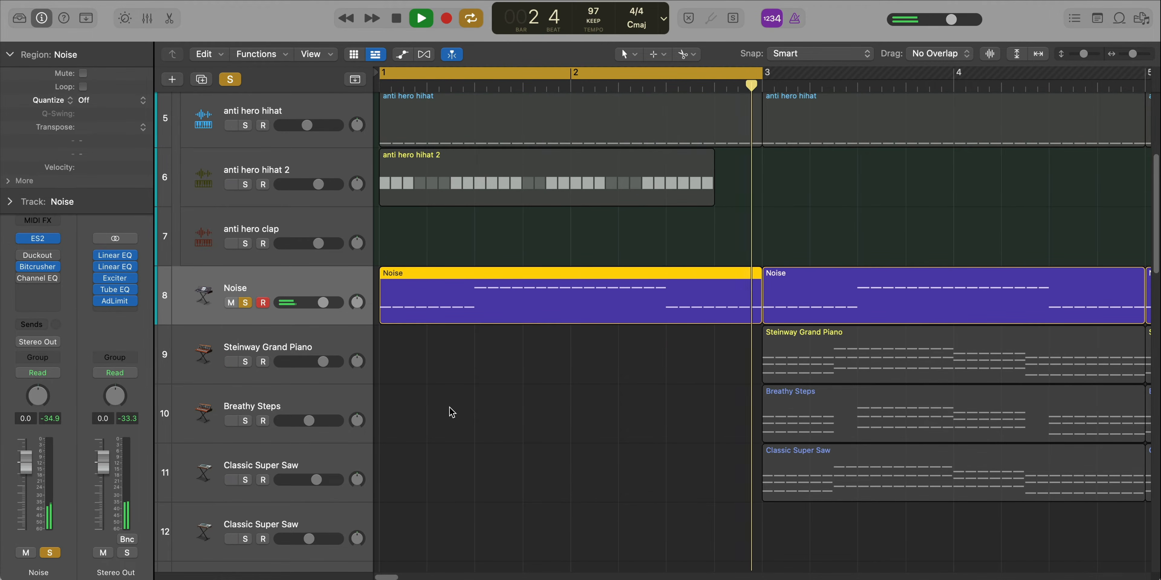
key(space)
mouse_move(57, 269)
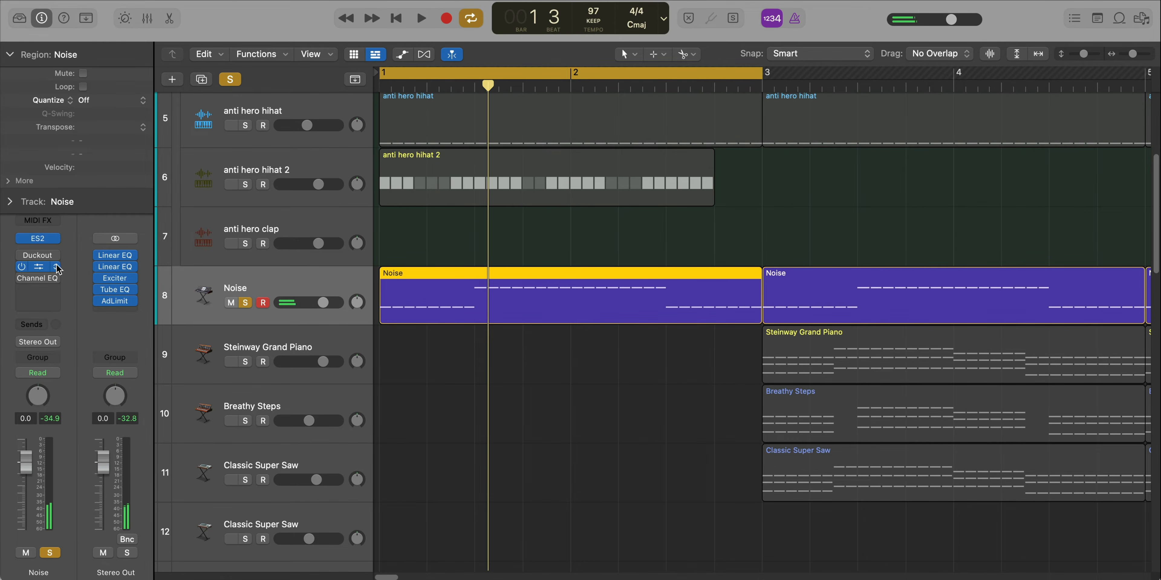
click(39, 239)
drag(702, 344, 661, 20)
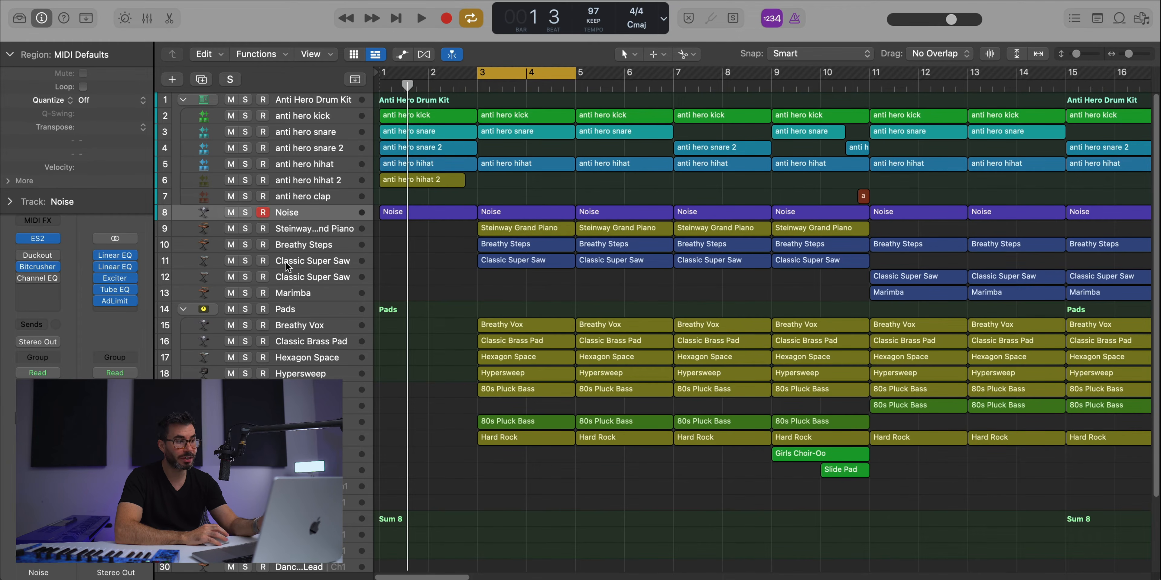
Step: Solo the Steinway Grand Piano, Breathy Steps and first Classic Super Saw tracks and play them over bars 3 and 4
drag(246, 266, 246, 223)
click(245, 213)
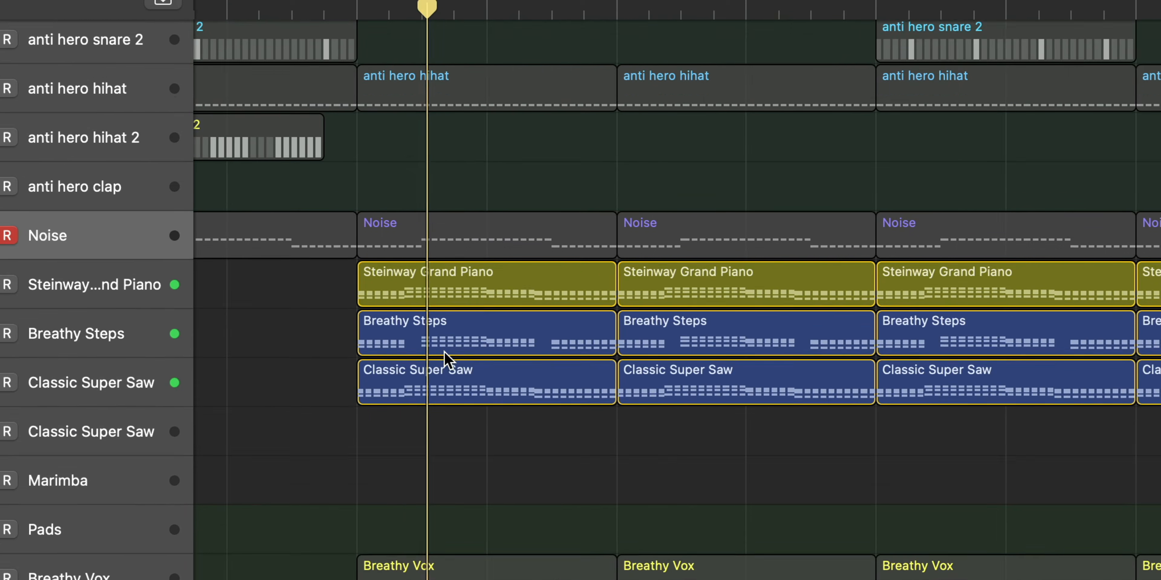
scroll(444, 351, up, 3)
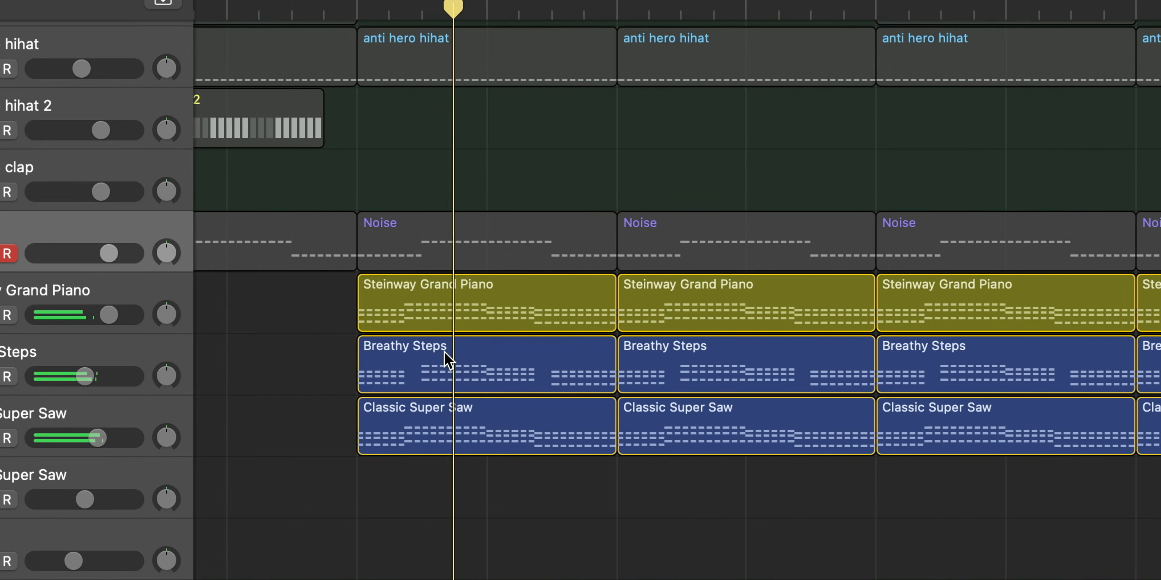
scroll(443, 351, up, 4)
scroll(444, 350, down, 3)
scroll(444, 351, left, 3)
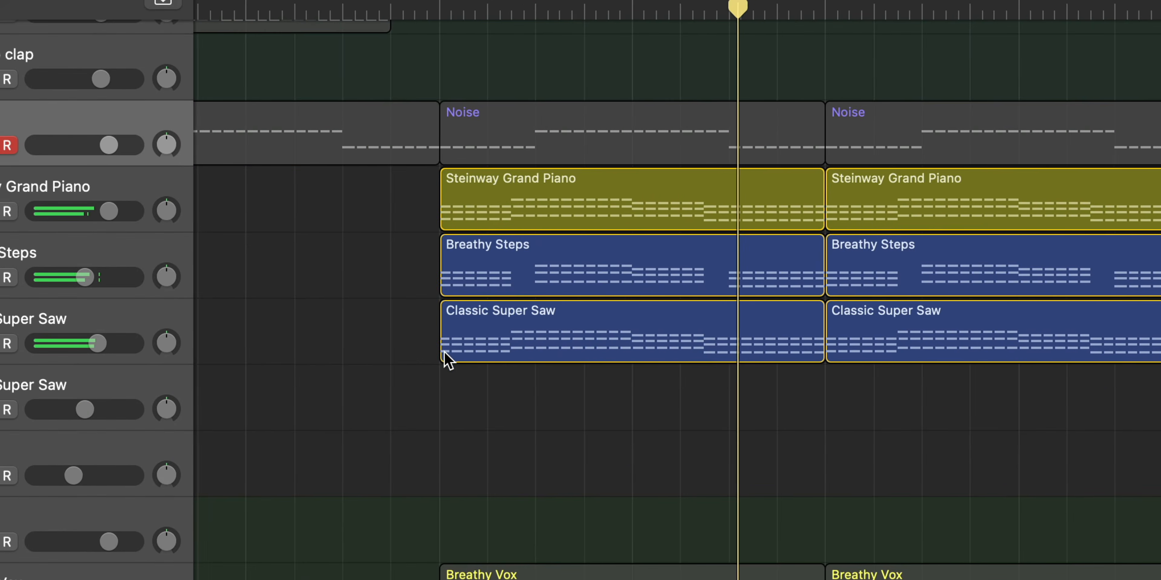
scroll(444, 351, right, 1)
key(space)
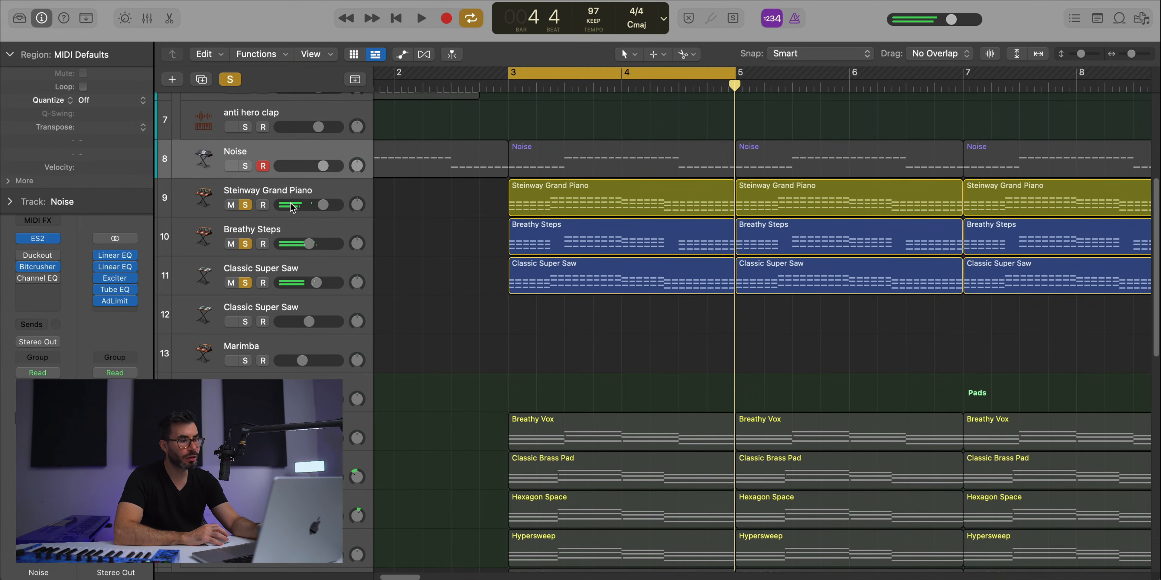
Step: Solo only the Steinway Grand Piano track and play it while viewing its first region in the Piano Roll
click(286, 194)
alt+click(242, 207)
click(243, 206)
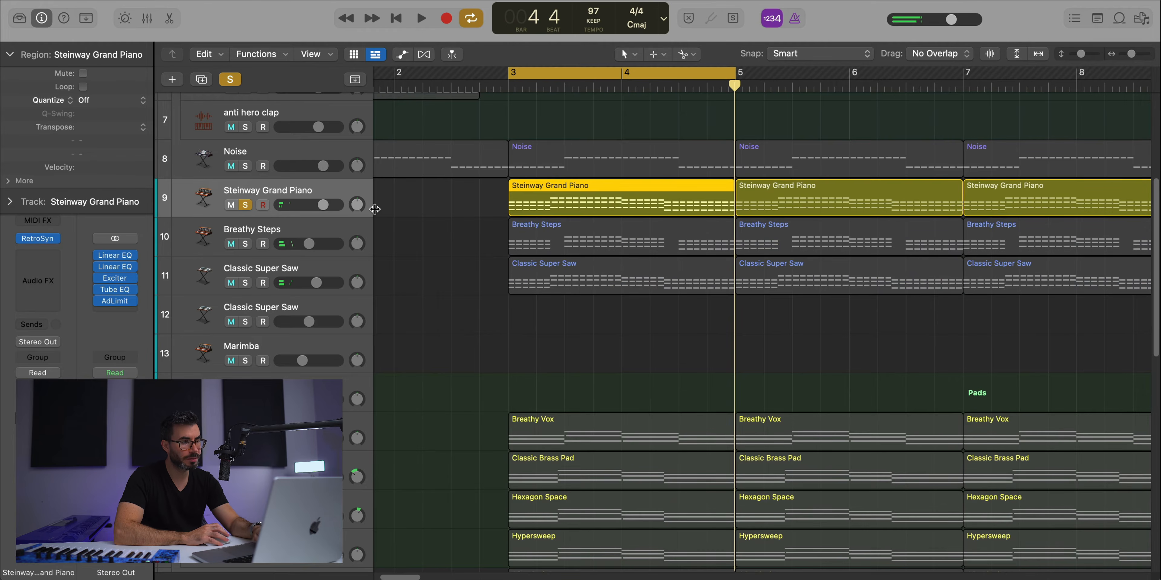
key(space)
double_click(575, 205)
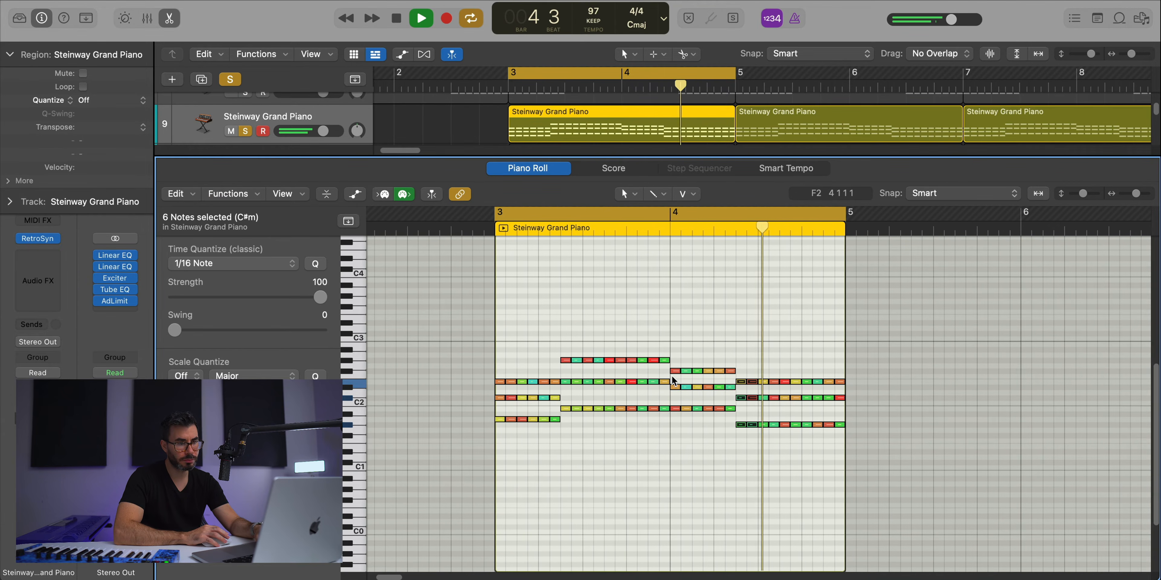
key(space)
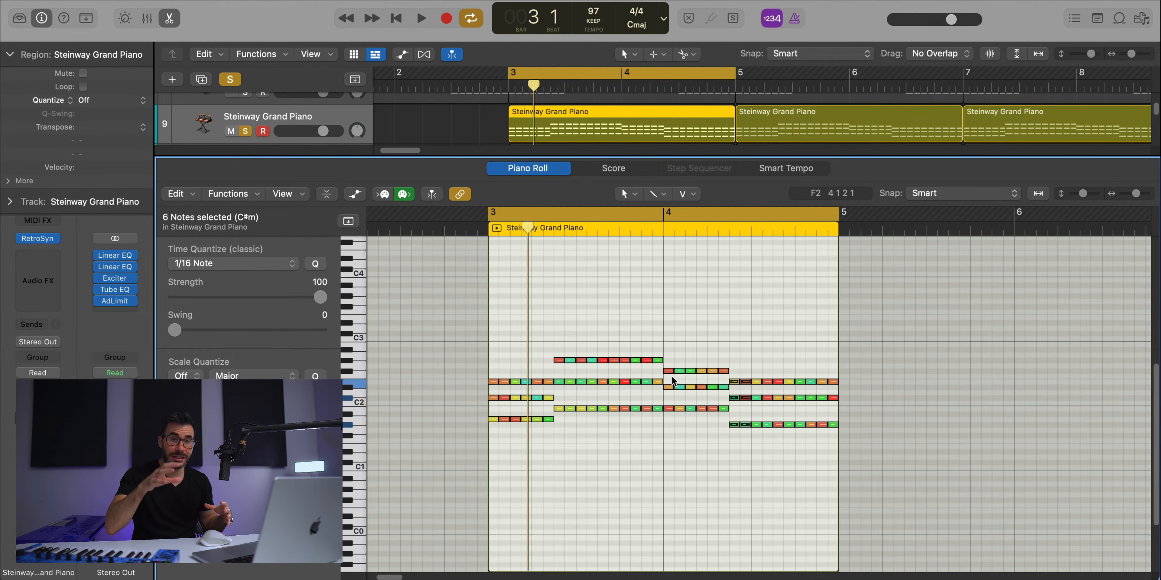
Step: Open the Steinway Grand Piano track's Retro Synth and compare its settings with the notes in the Piano Roll
click(43, 240)
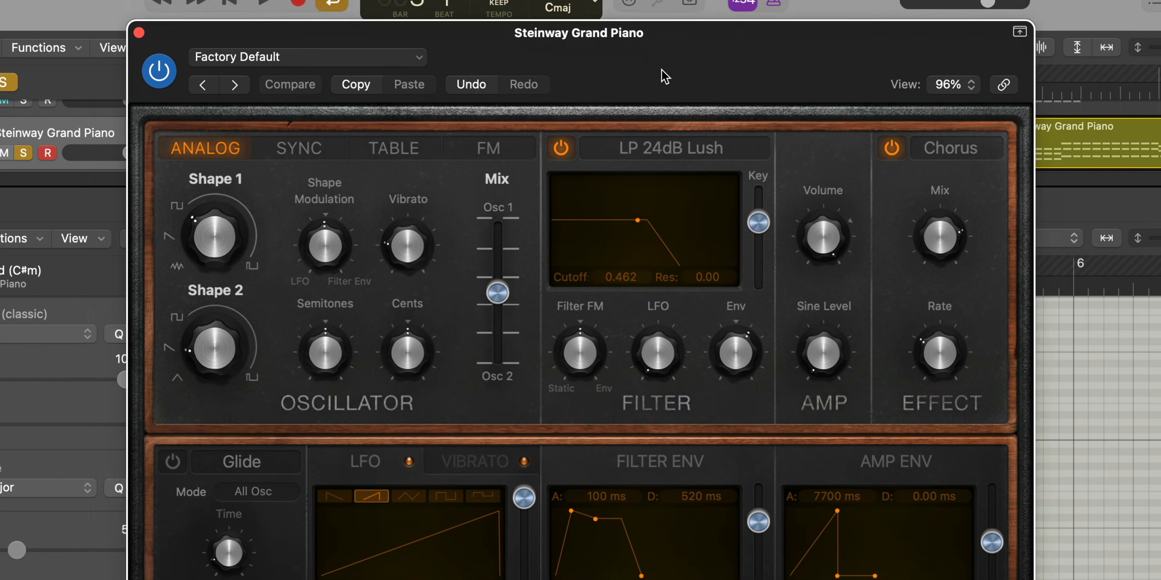
drag(665, 76, 646, 57)
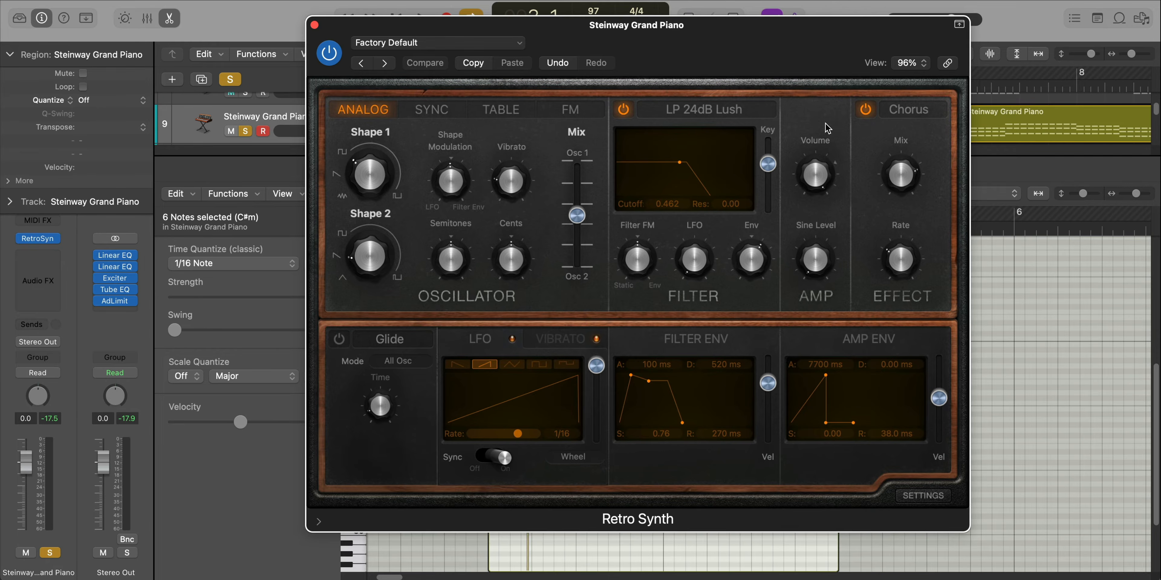
drag(743, 60, 212, 80)
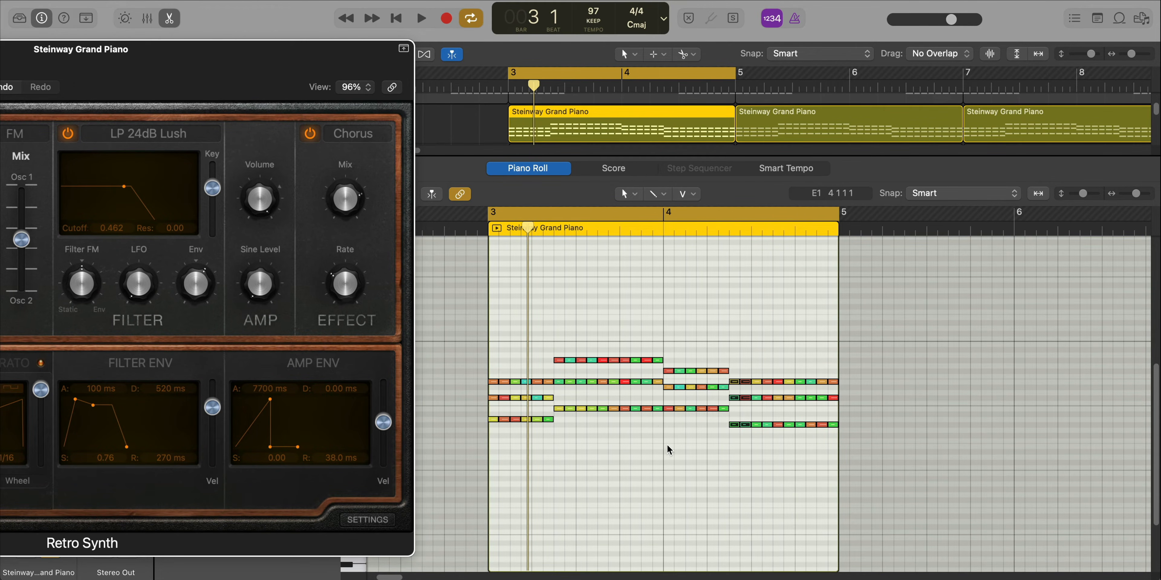
mouse_move(496, 400)
drag(184, 79, 608, 79)
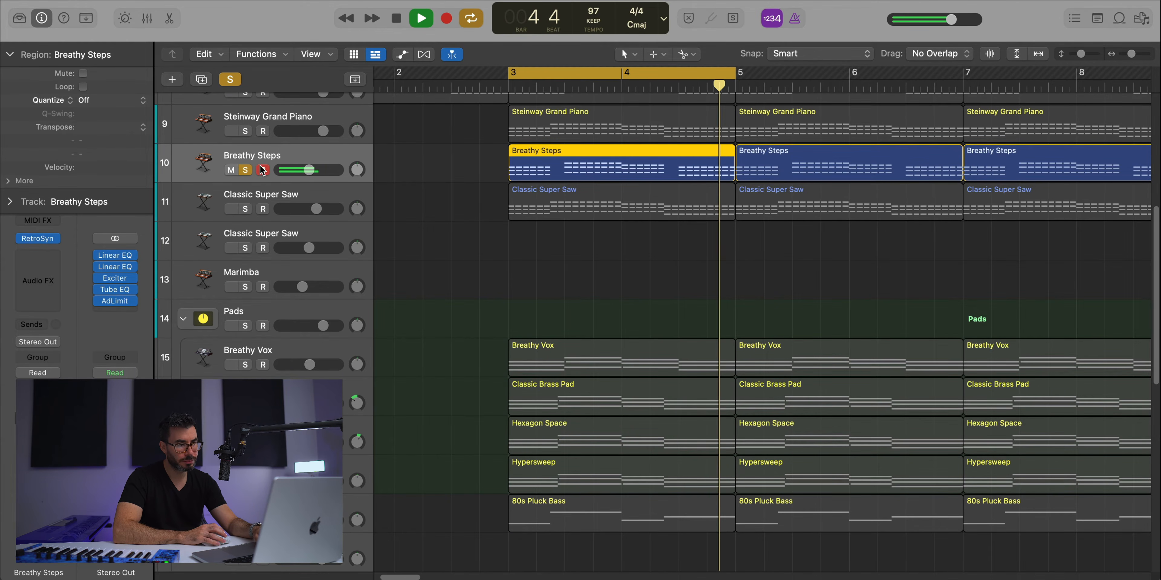
Step: Stop the Breathy Steps playback and open that track's Retro Synth instrument
key(space)
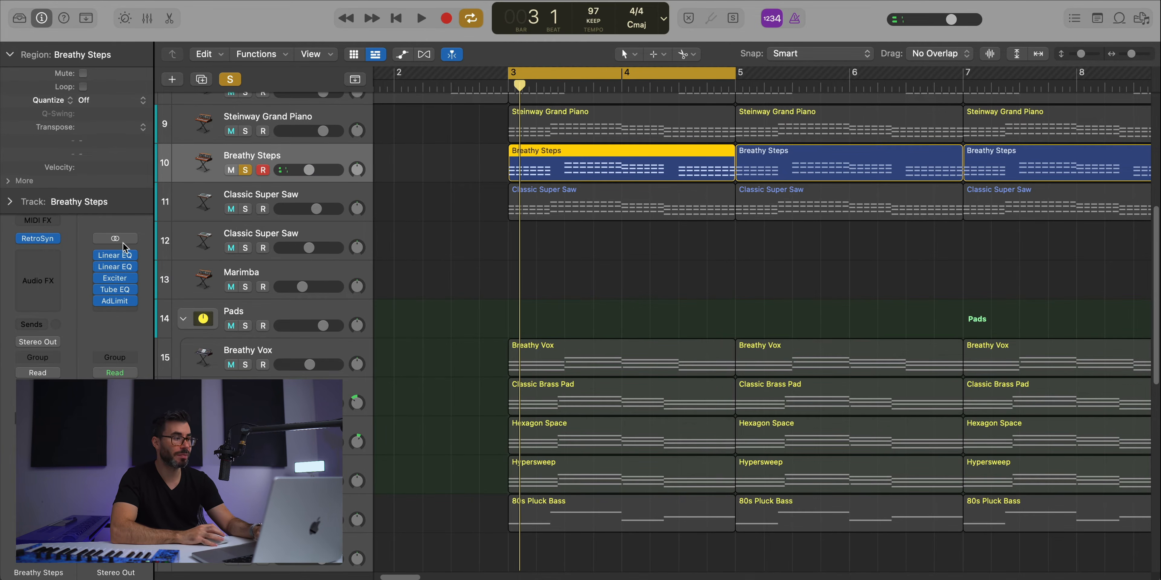
click(38, 240)
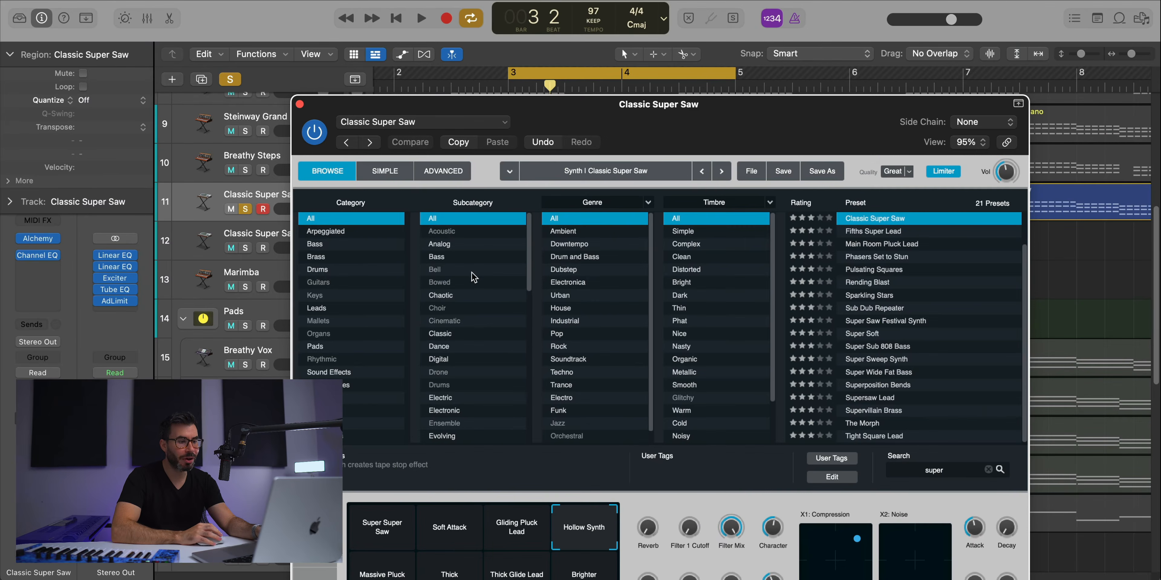
Step: Play the soloed Steinway Grand Piano and Breathy Steps tracks, comparing them with and without the first Classic Super Saw track
drag(694, 115, 622, 14)
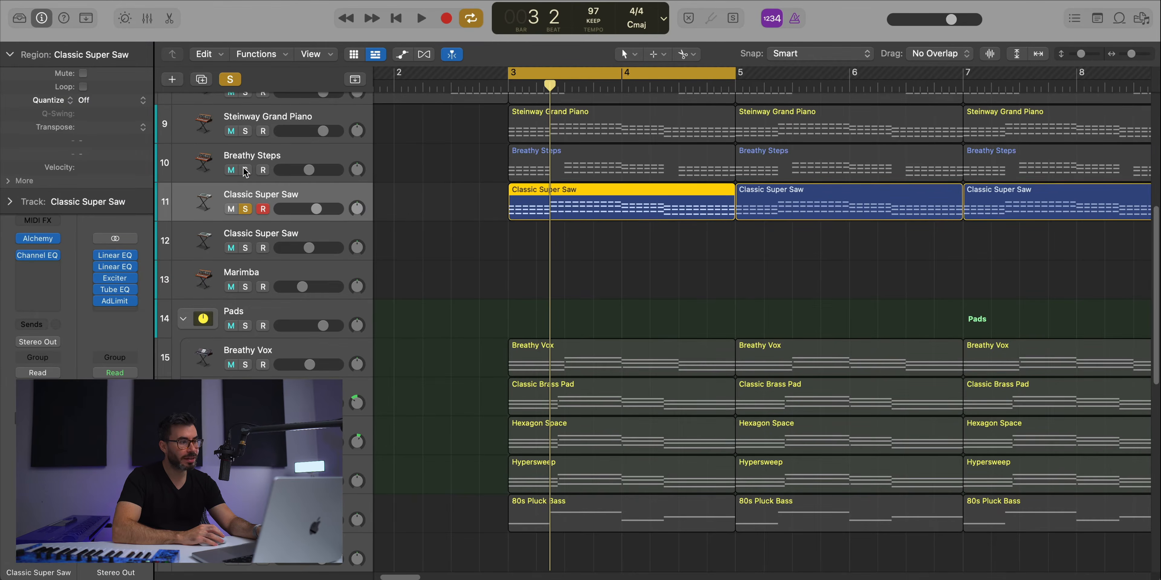
drag(244, 171, 246, 135)
key(space)
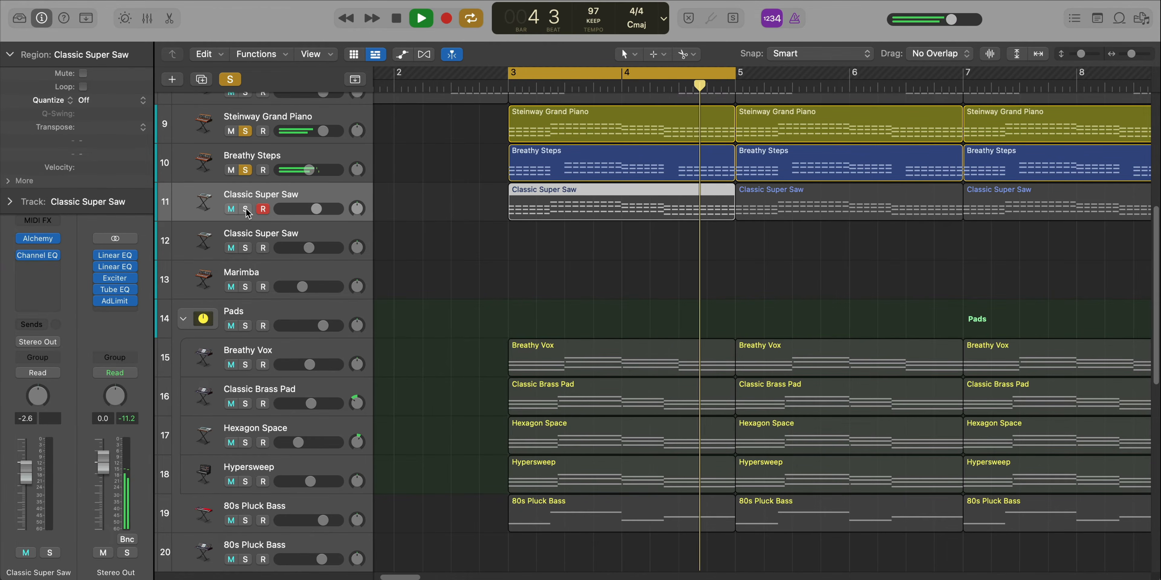
click(245, 210)
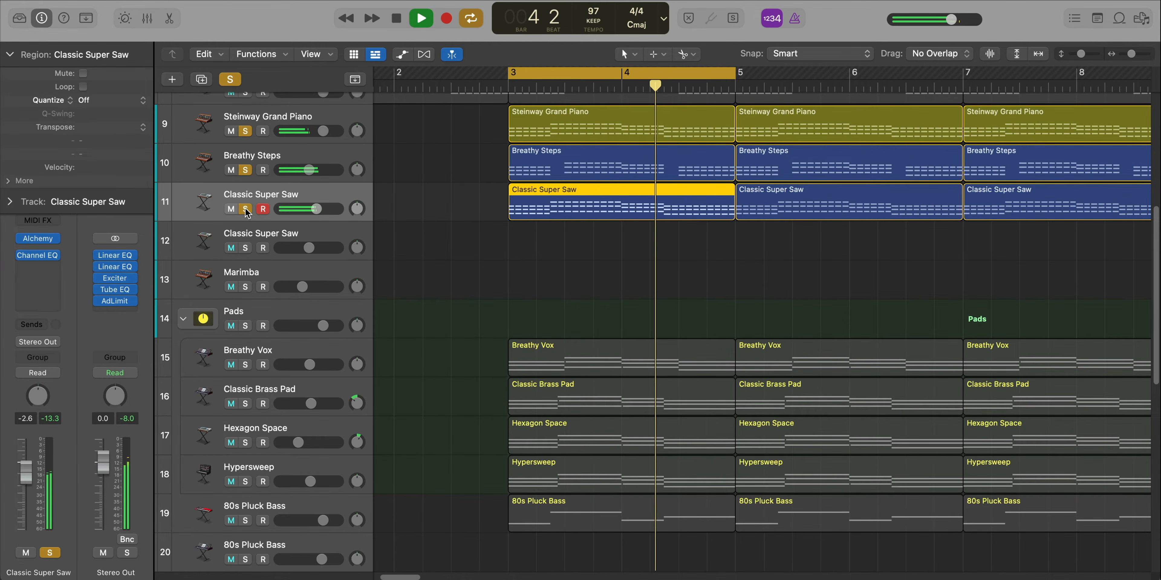
click(246, 209)
click(246, 170)
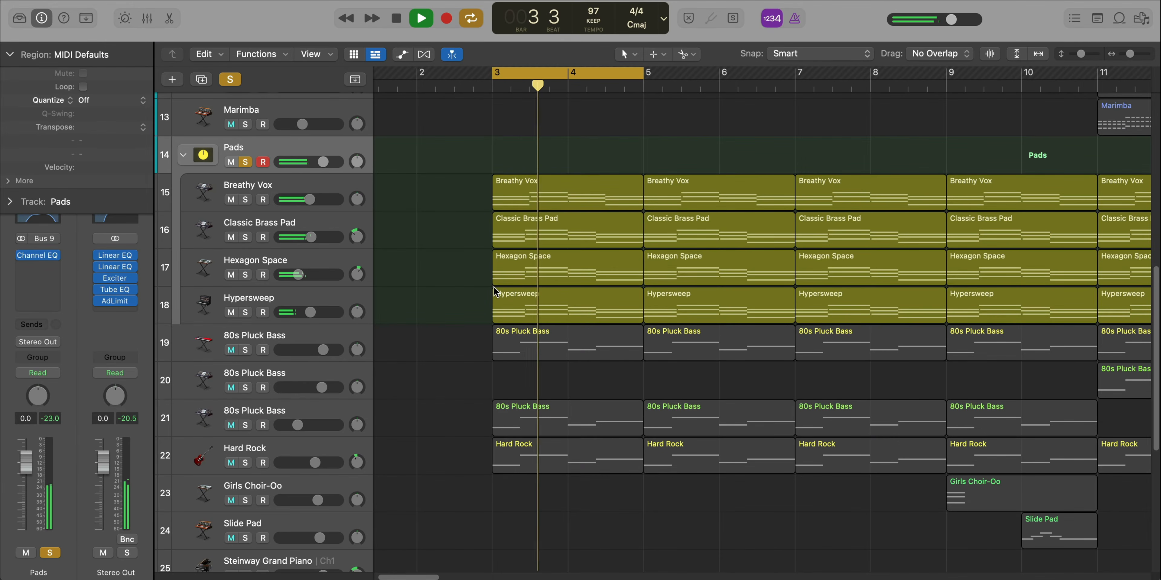
Step: Examine the first Breathy Vox region's chords in the Piano Roll while the soloed Pads stack plays, and stop playback
key(super+Down)
key(super+Down)
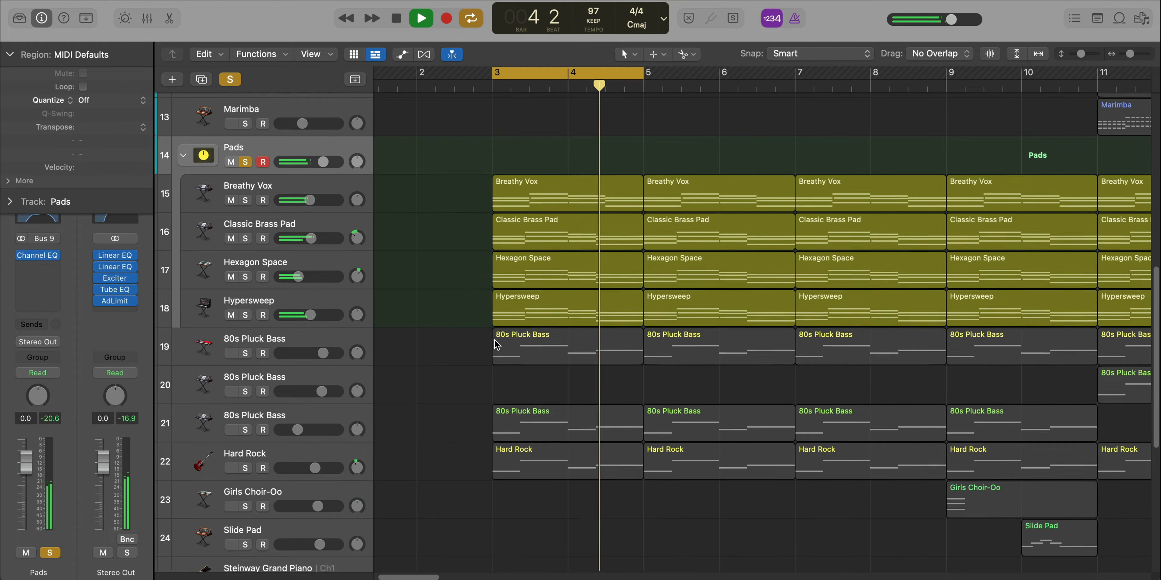
key(super+Right)
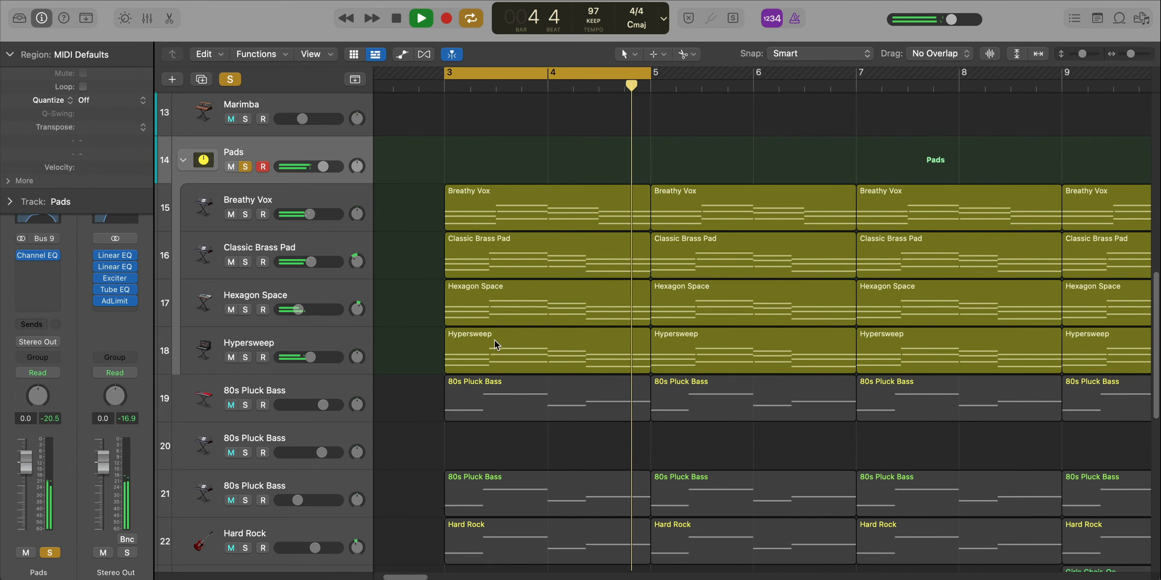
double_click(533, 215)
click(559, 412)
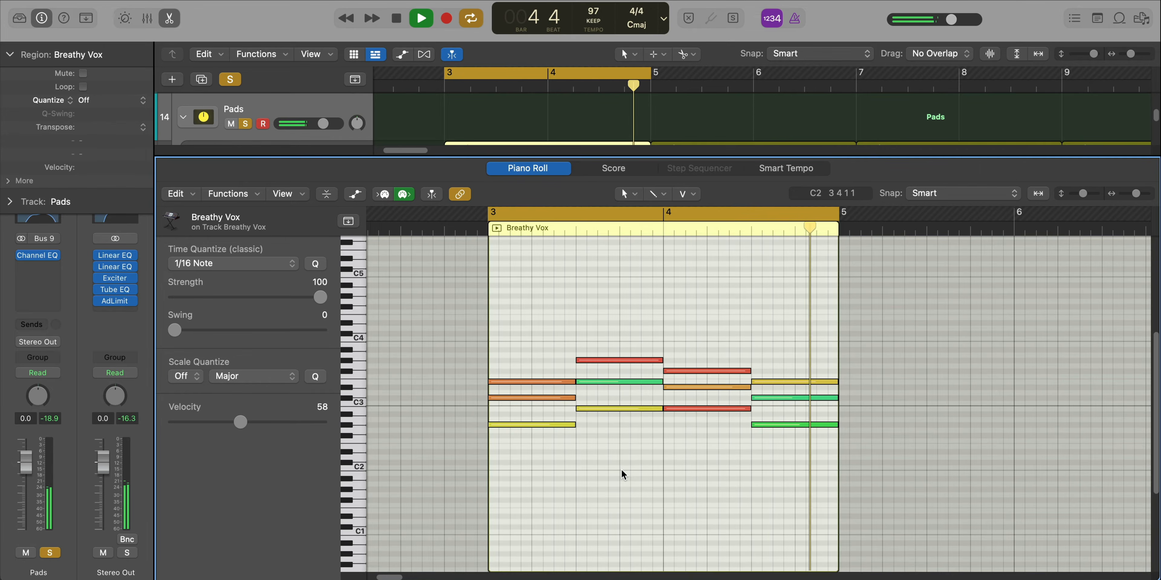
key(space)
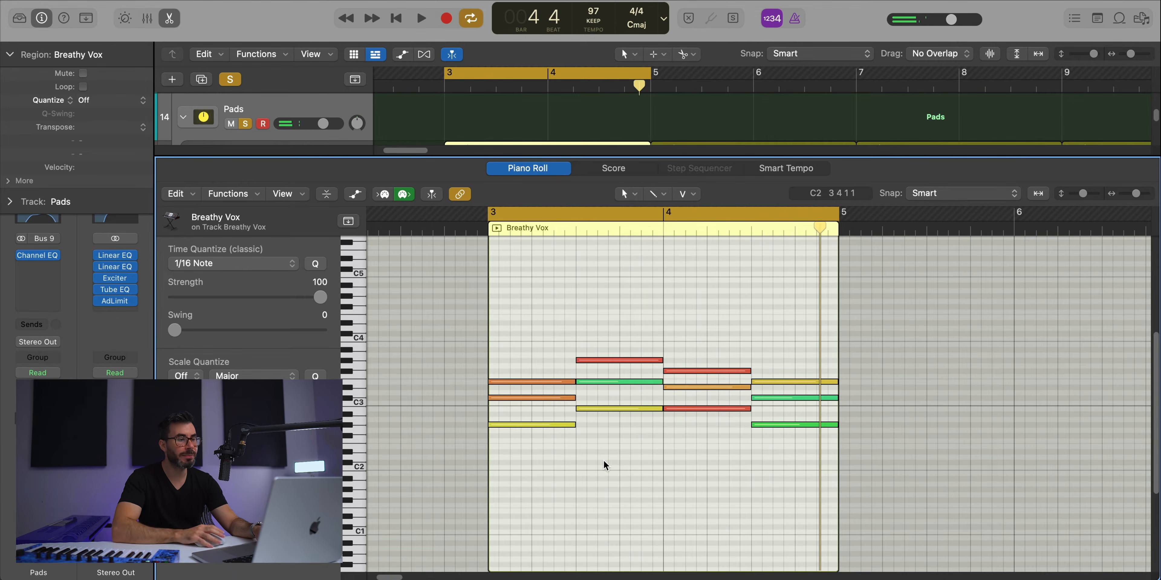
Step: Close the Piano Roll and play only the soloed Breathy Vox track
key(e)
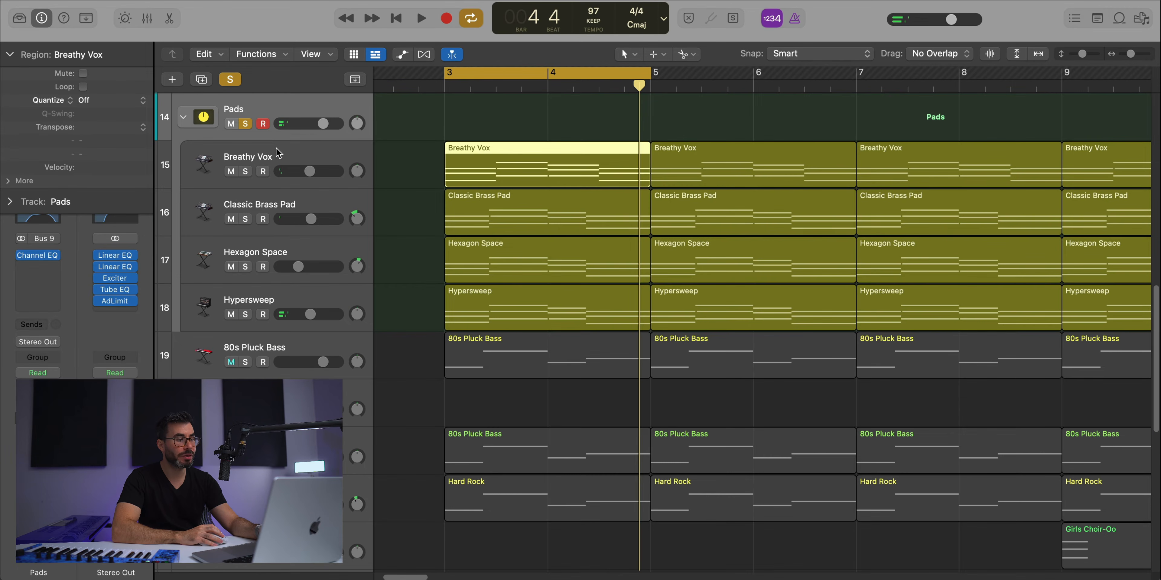
click(272, 156)
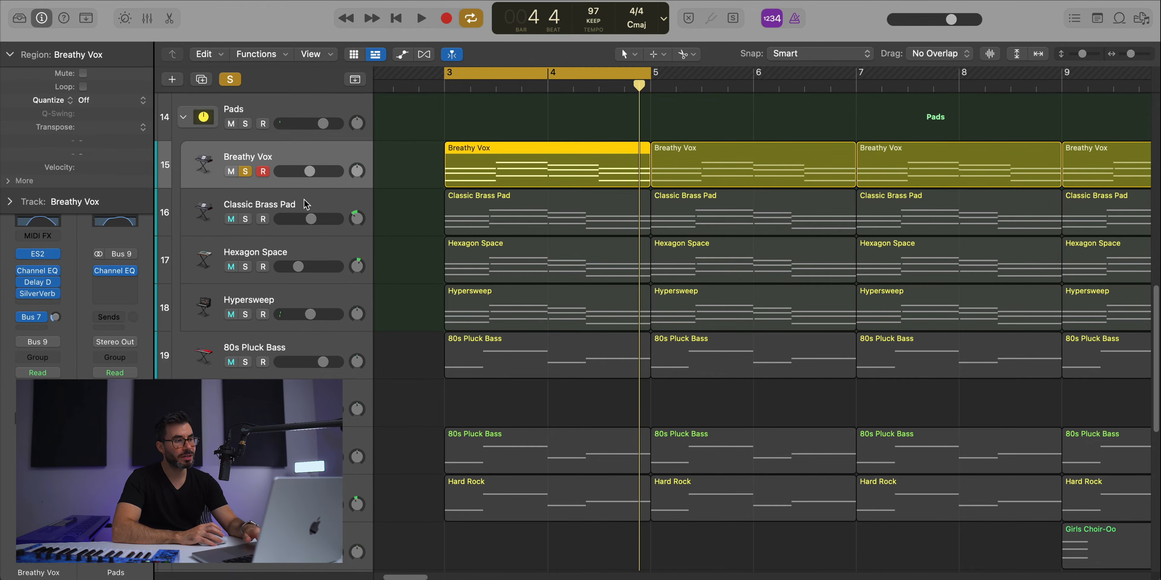
key(space)
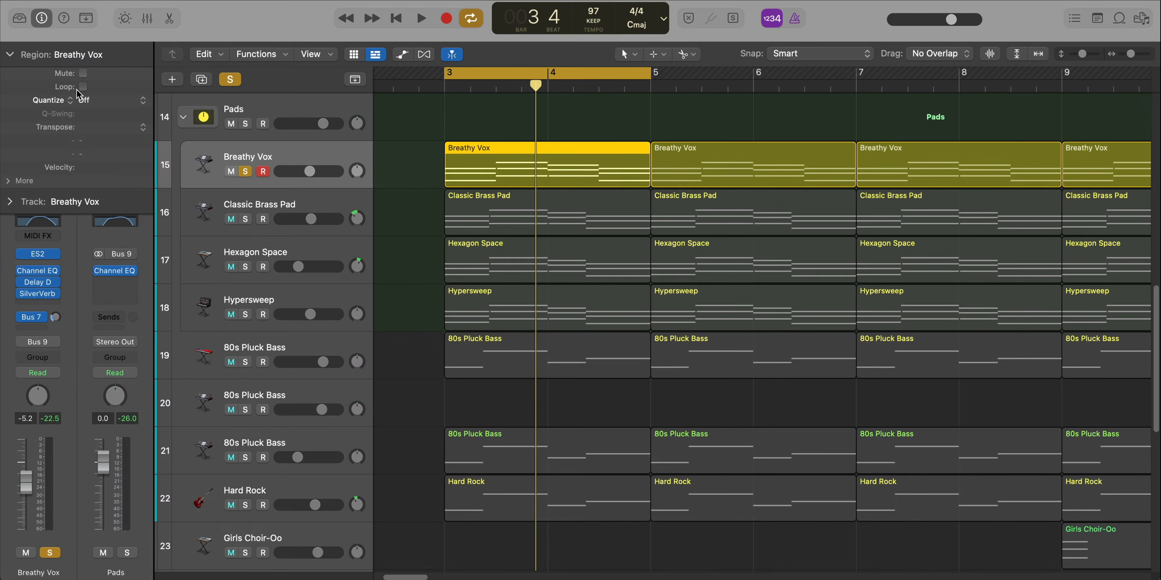
Step: Show the Library and check where the Breathy Vox patch sits under the Synthesizer Pad category
click(20, 21)
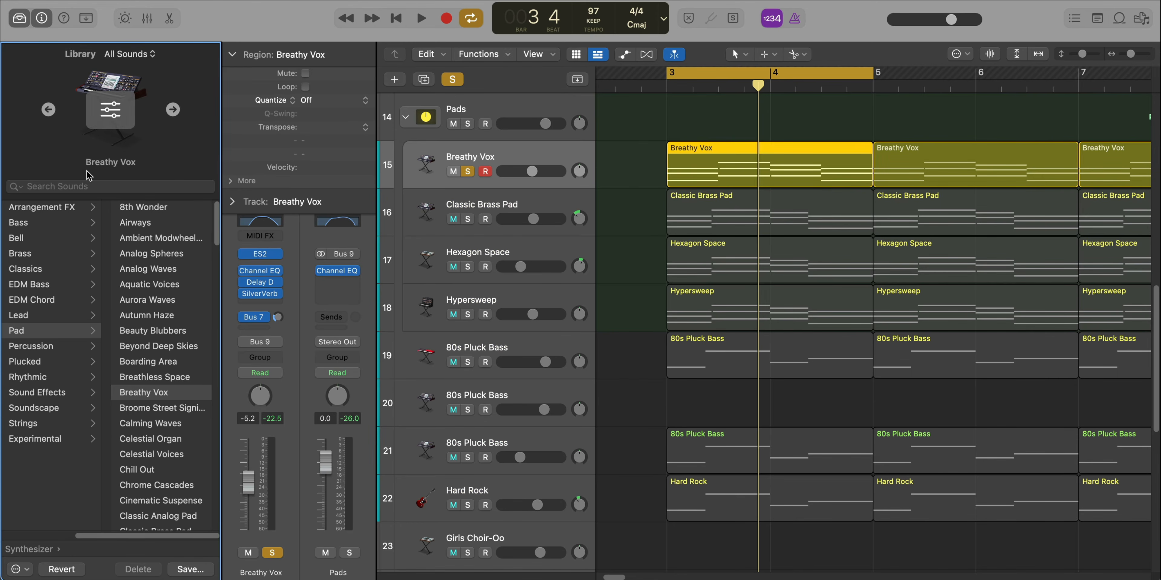
scroll(67, 364, left, 5)
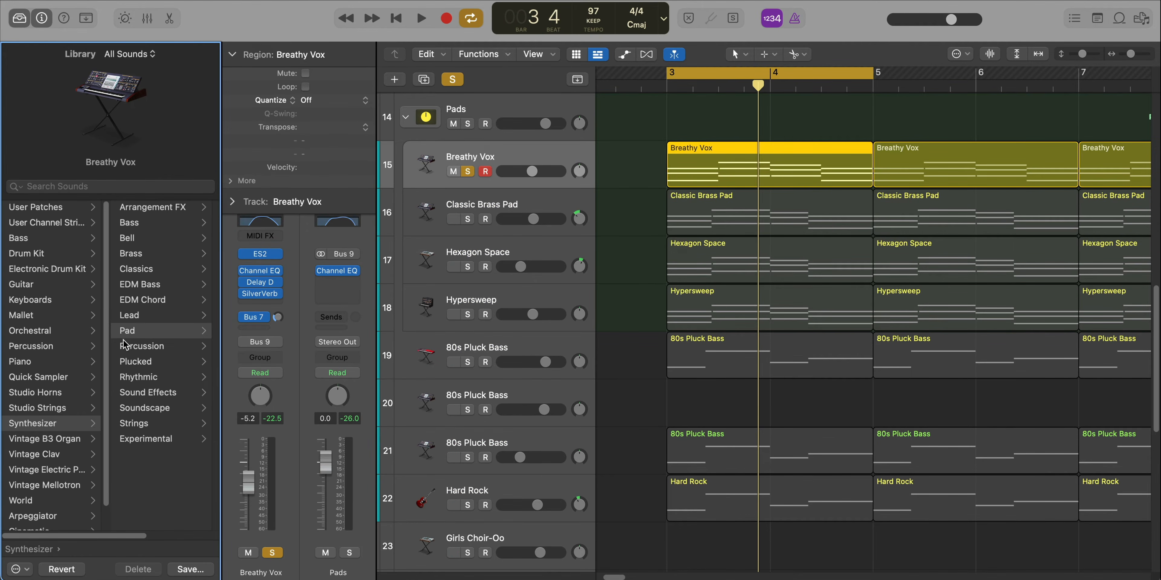
scroll(123, 341, right, 5)
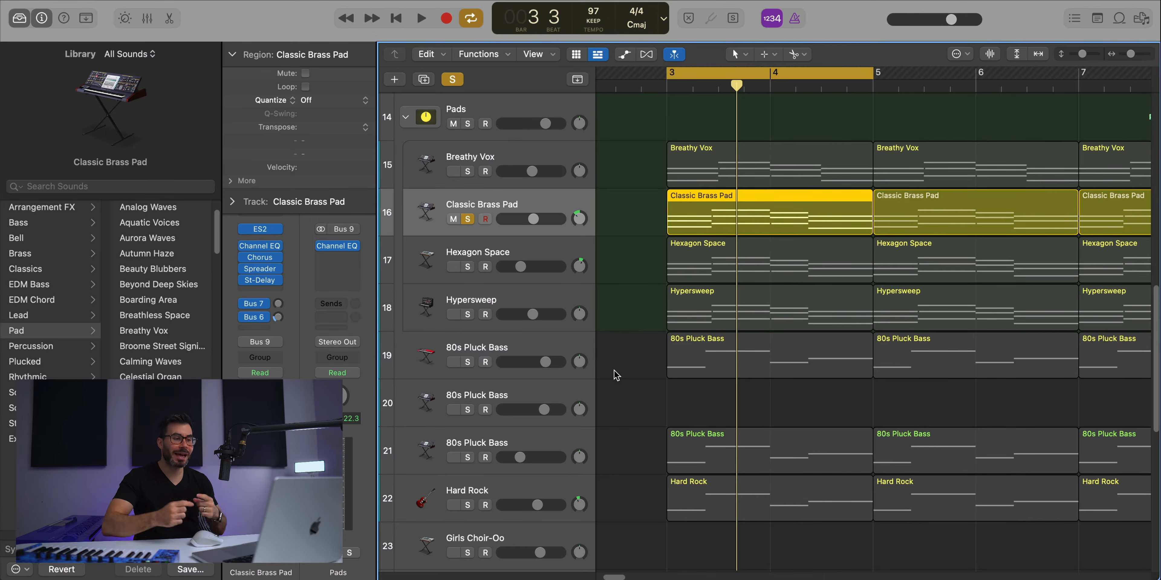
Step: Move the solo to the Hexagon Space track and play it
click(467, 267)
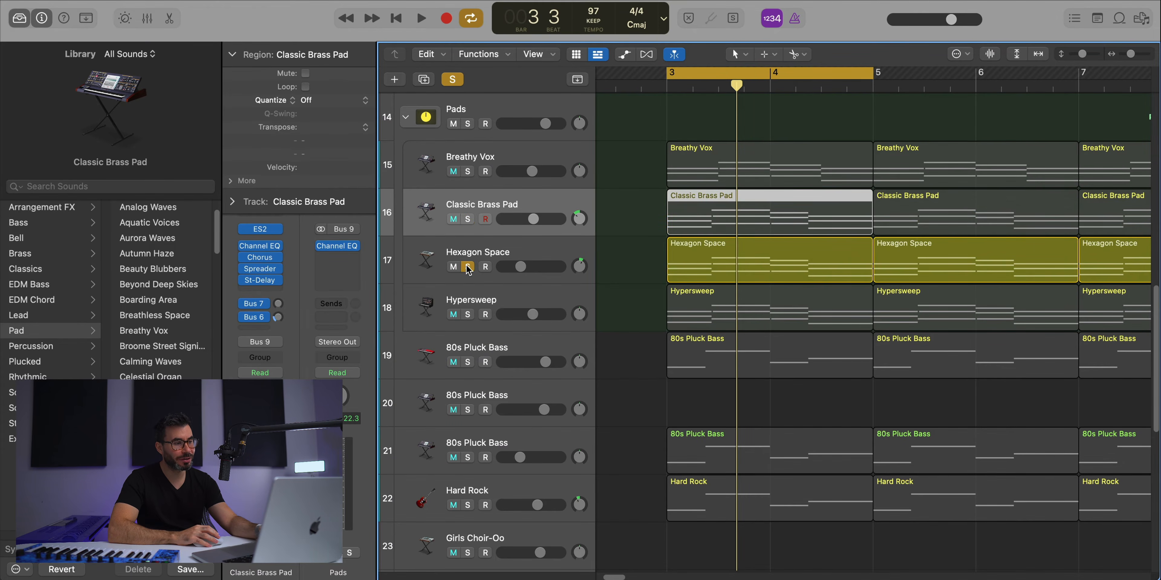
key(space)
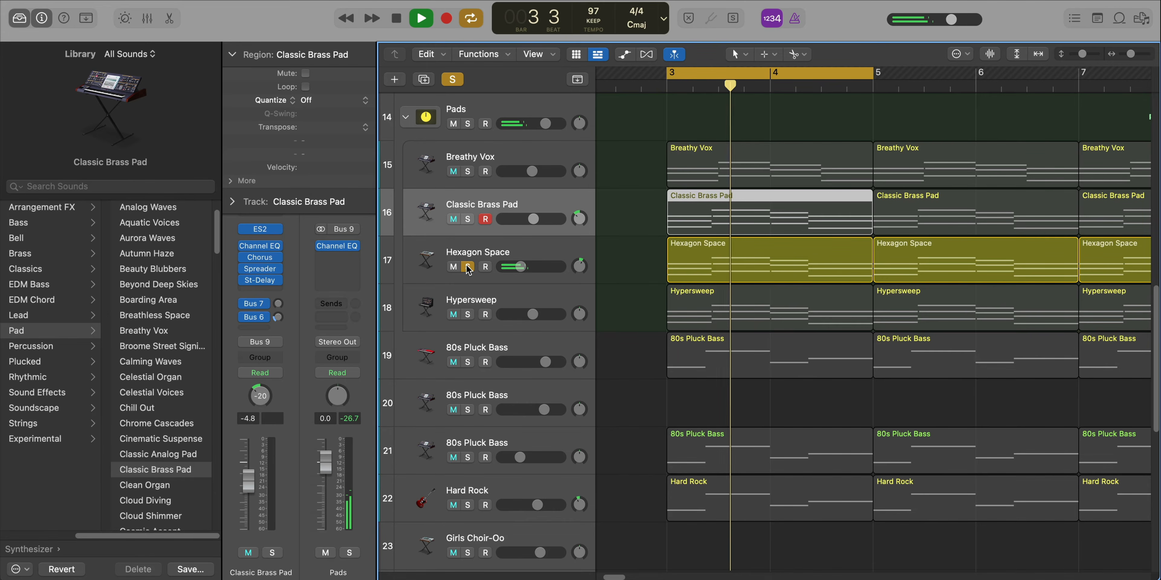
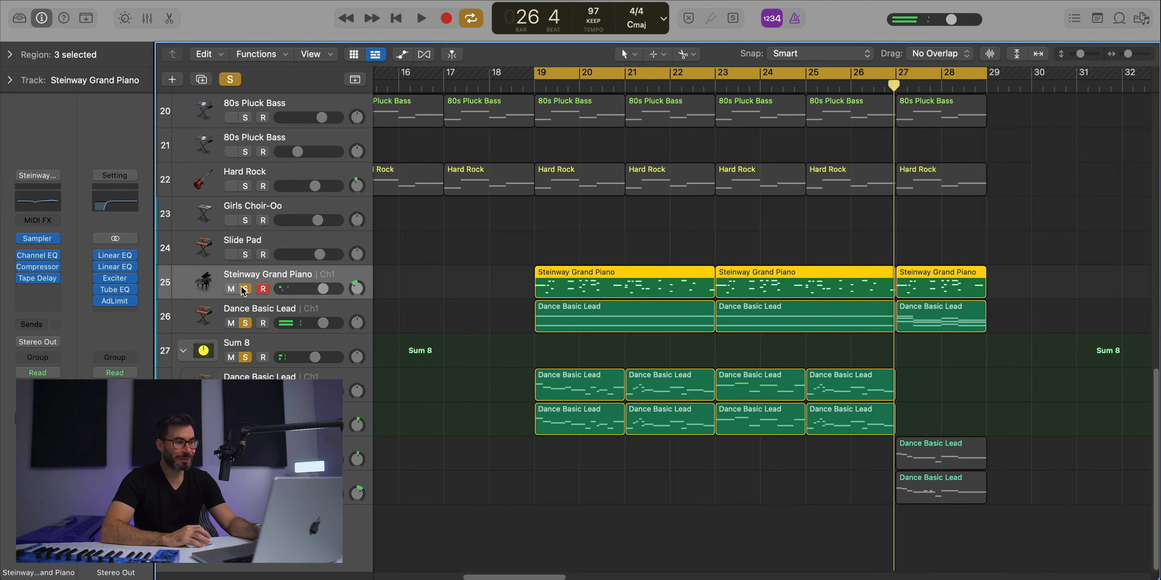
Step: Solo only the Steinway Grand Piano track 25 and set the cycle range to its first region, bars 19 to 23
alt+click(243, 290)
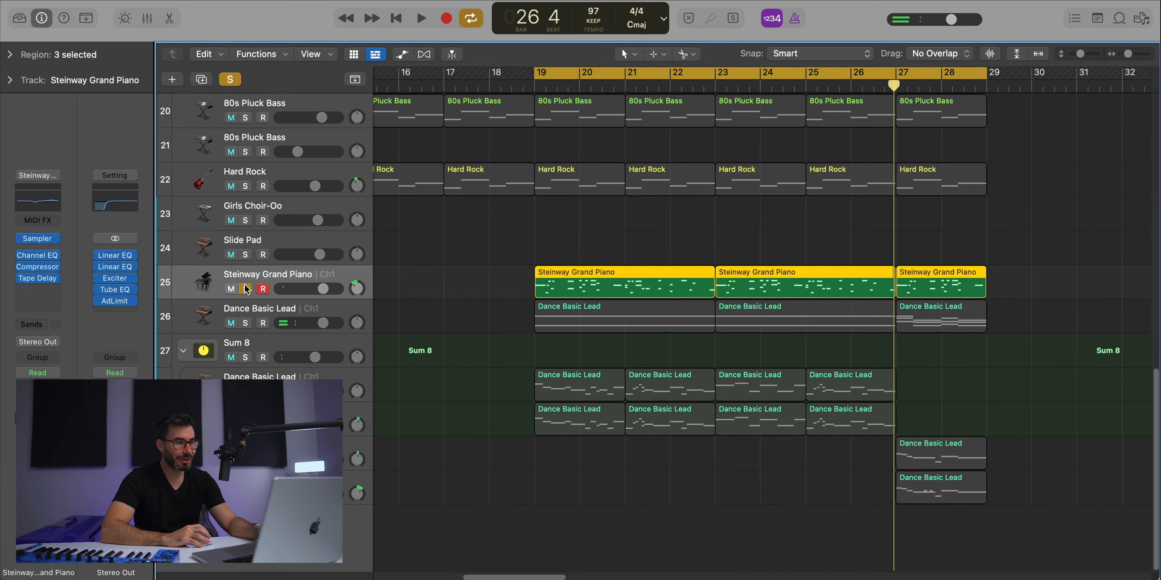
click(492, 256)
click(606, 288)
key(super+u)
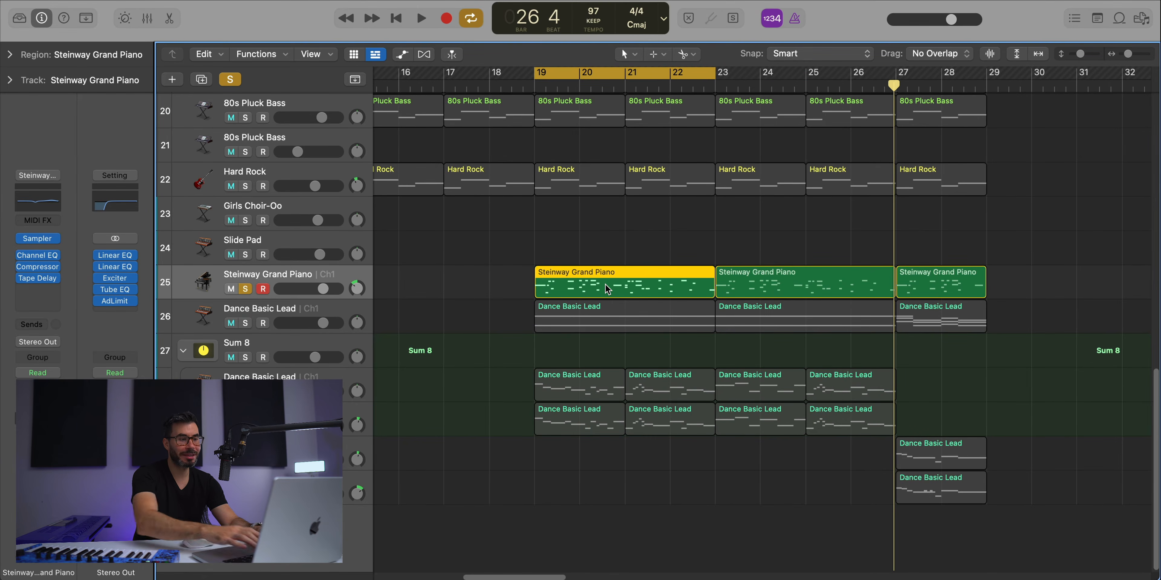
Step: Play the first Steinway Grand Piano region on track 25 and view all its notes in the Piano Roll
double_click(657, 289)
key(space)
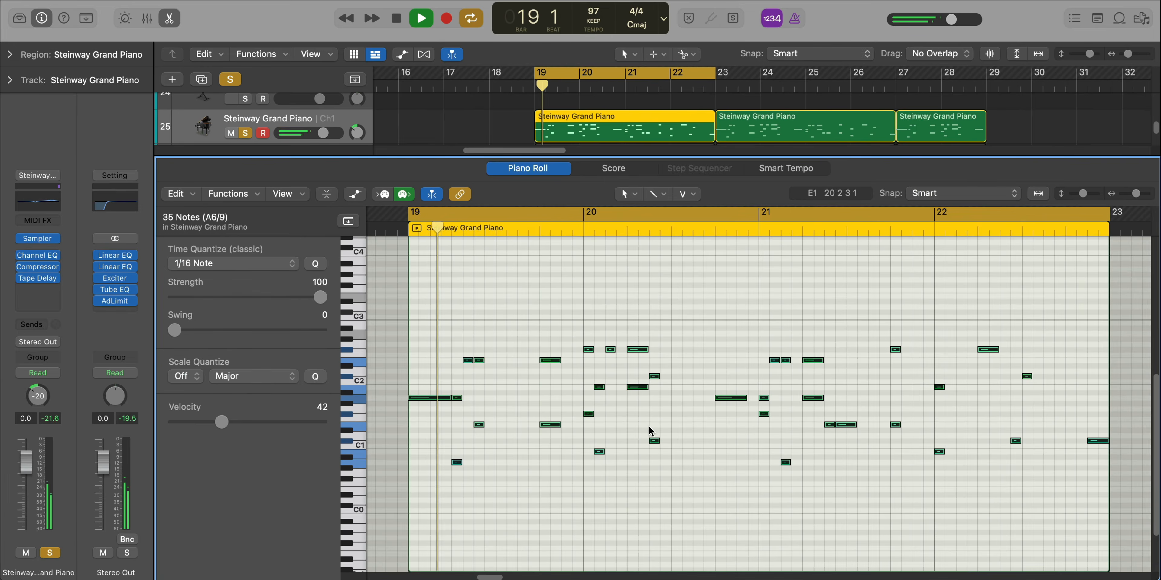
ctrl+alt+click(649, 430)
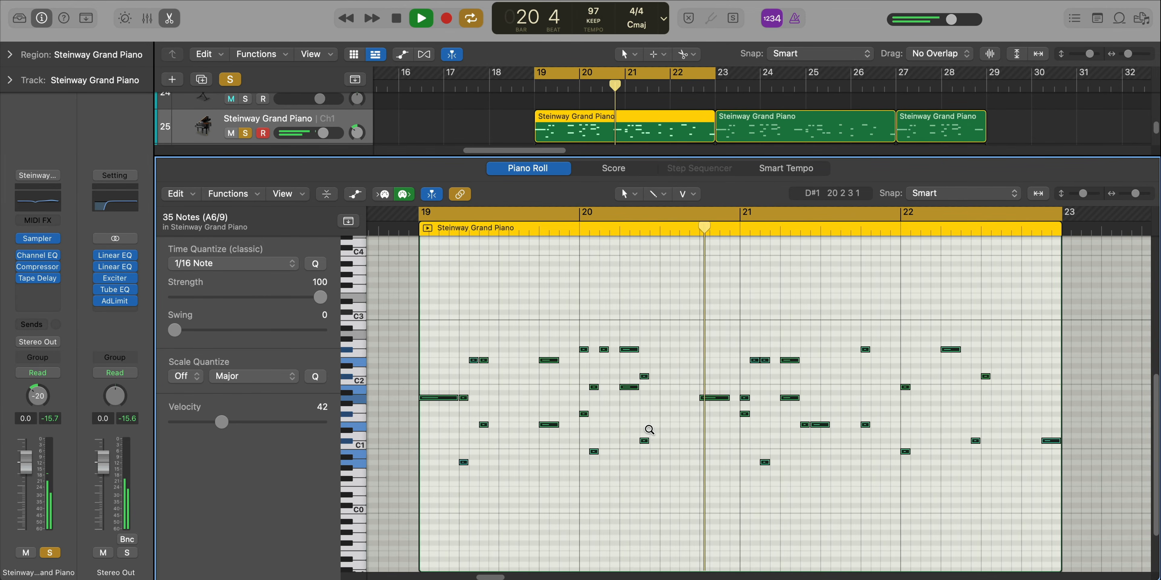
scroll(649, 430, down, 3)
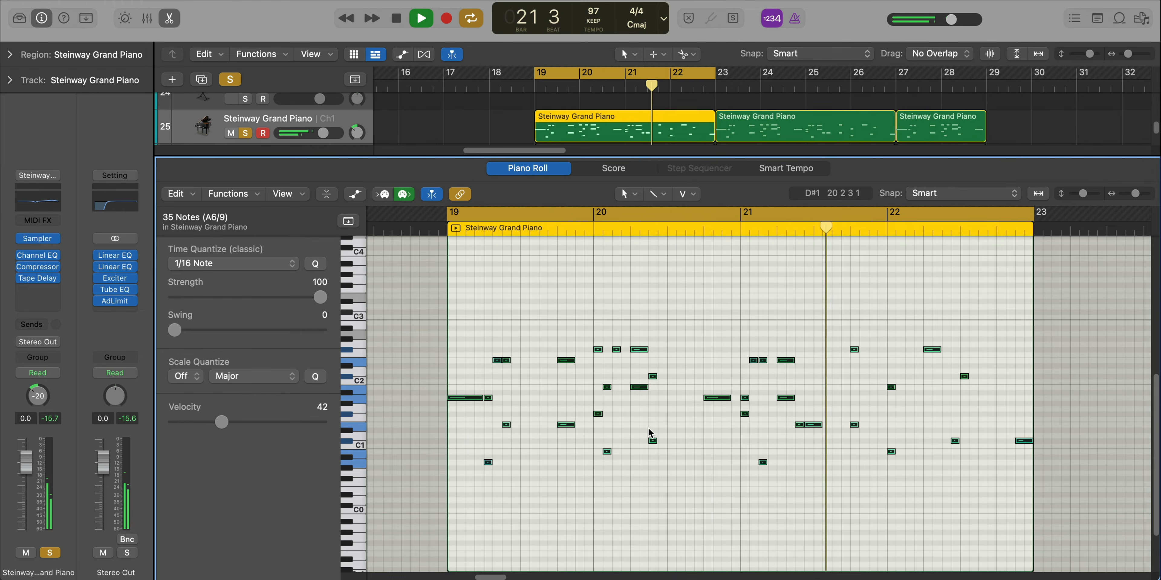
scroll(649, 430, down, 1)
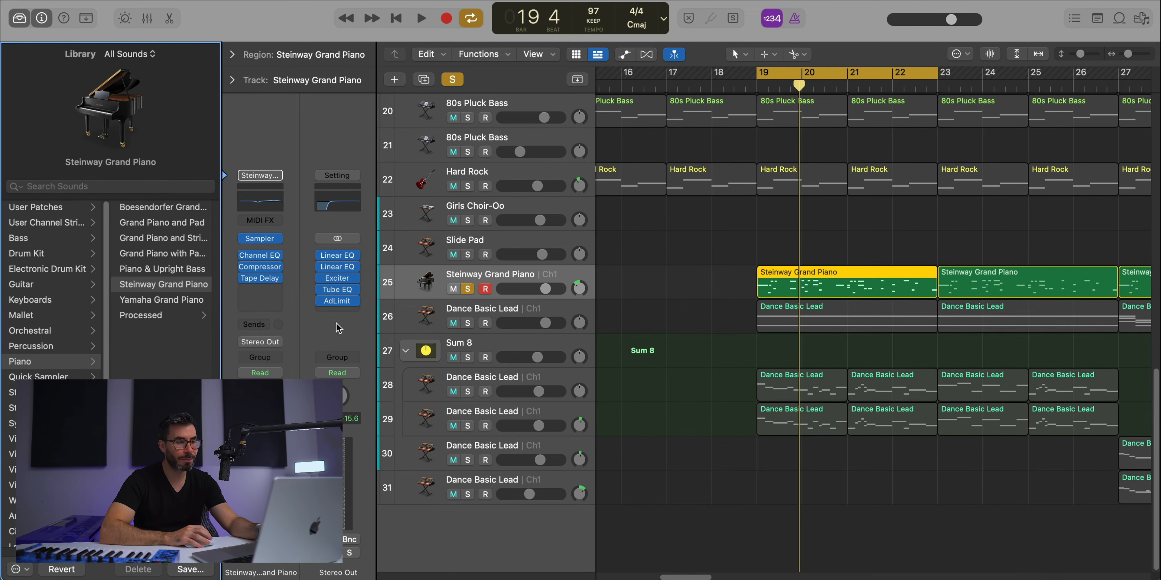
Step: Solo and play the Dance Basic Lead track 26, hide the Library and open its first region for viewing
click(499, 314)
click(467, 323)
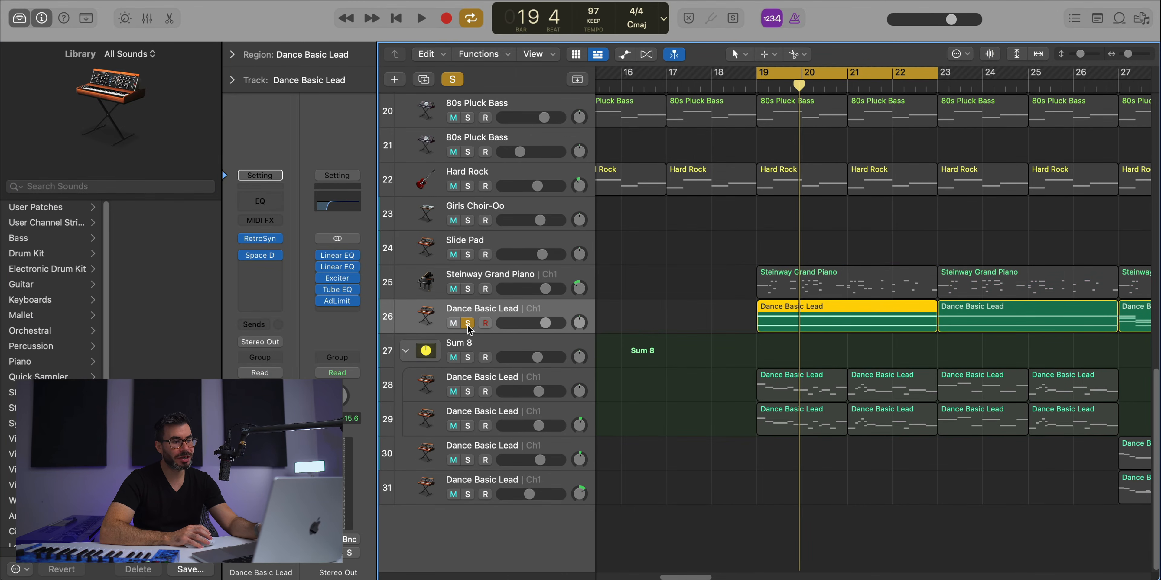
key(space)
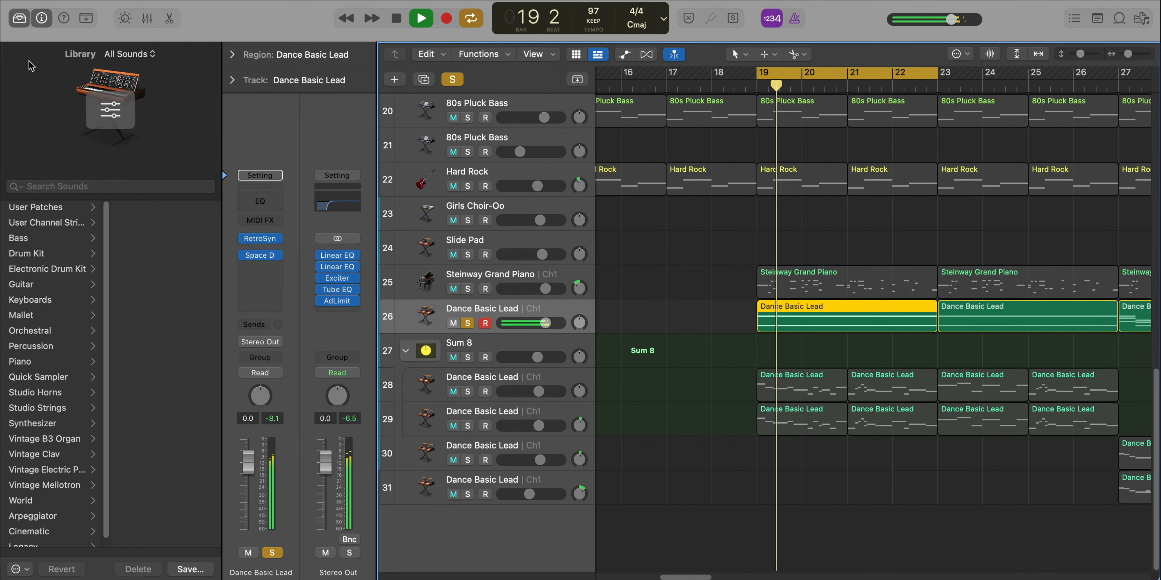
click(9, 18)
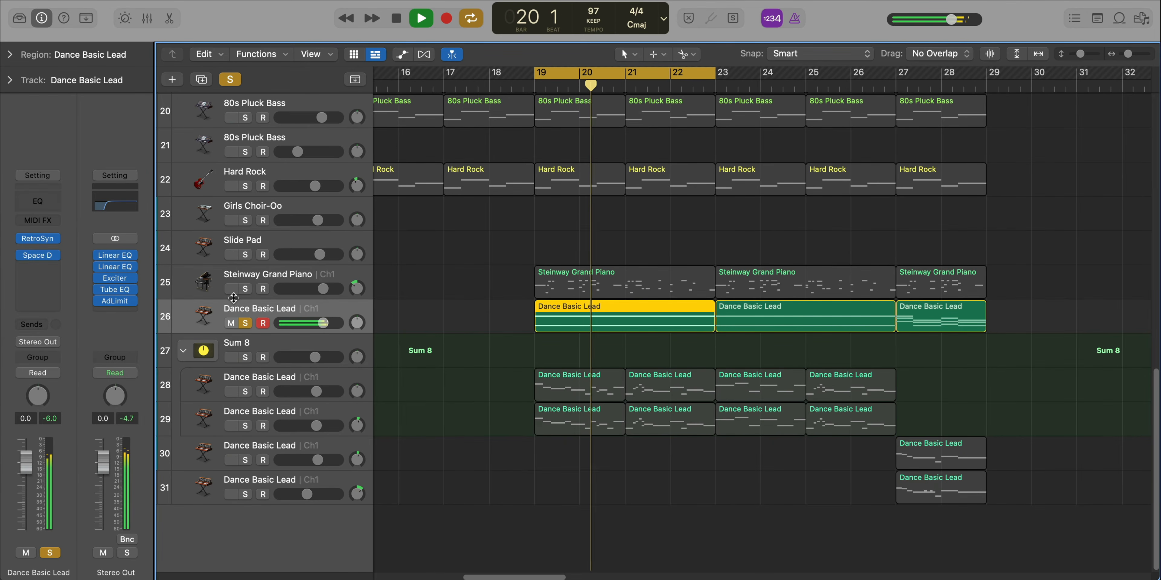
double_click(598, 310)
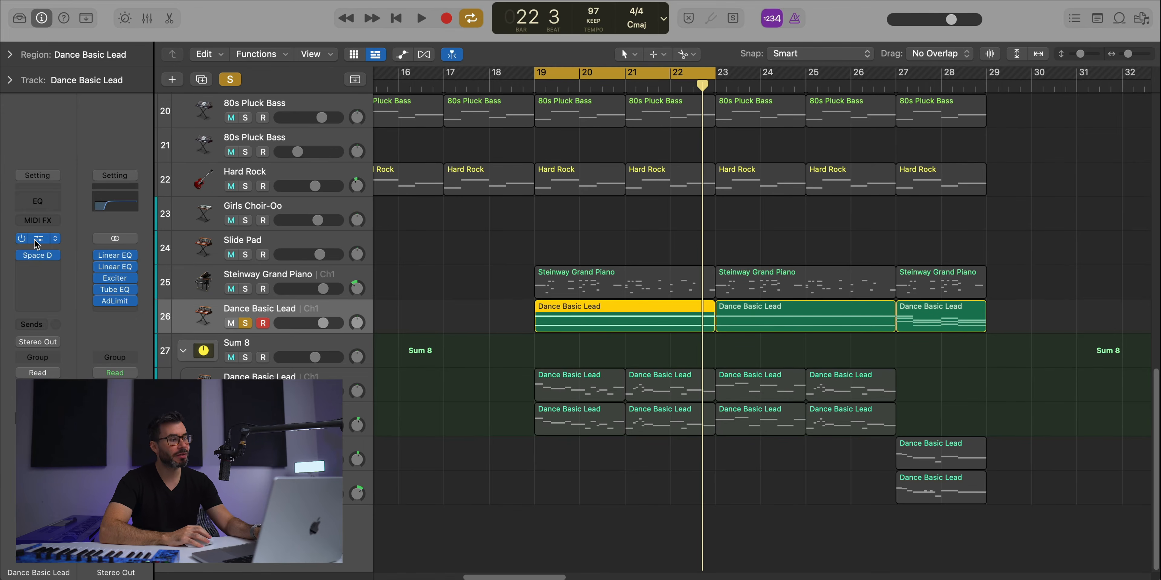
Step: Examine the Retro Synth settings of the Dance Basic Lead track 26 and close the instrument window
click(37, 241)
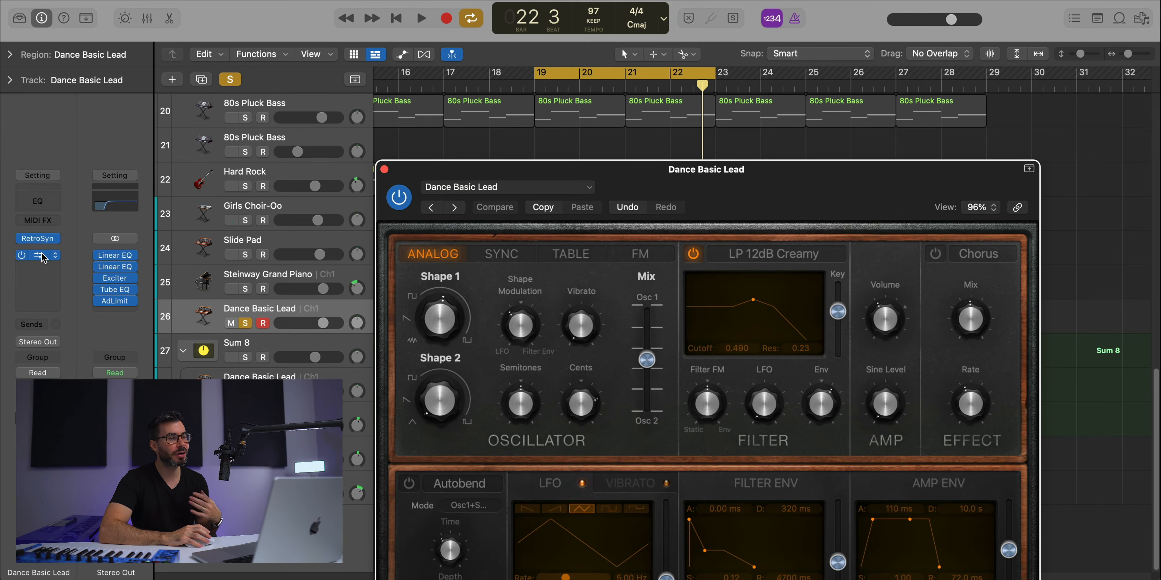
drag(655, 205, 583, 74)
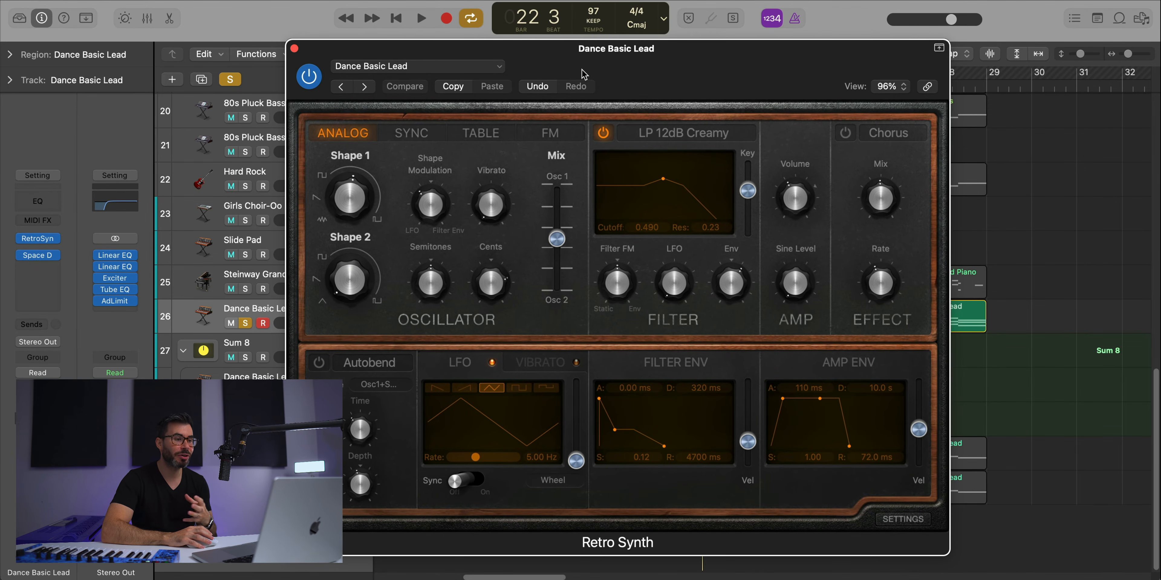
click(294, 48)
Step: Play the Dance Basic Lead track 26 and remove its solo to hear it within the full mix
key(space)
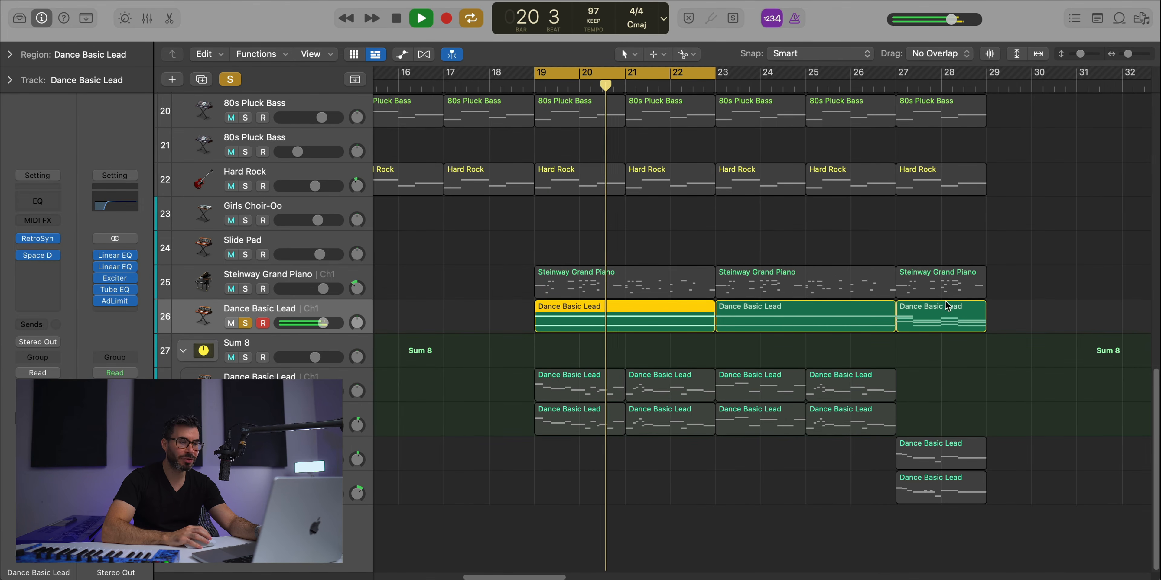
click(245, 323)
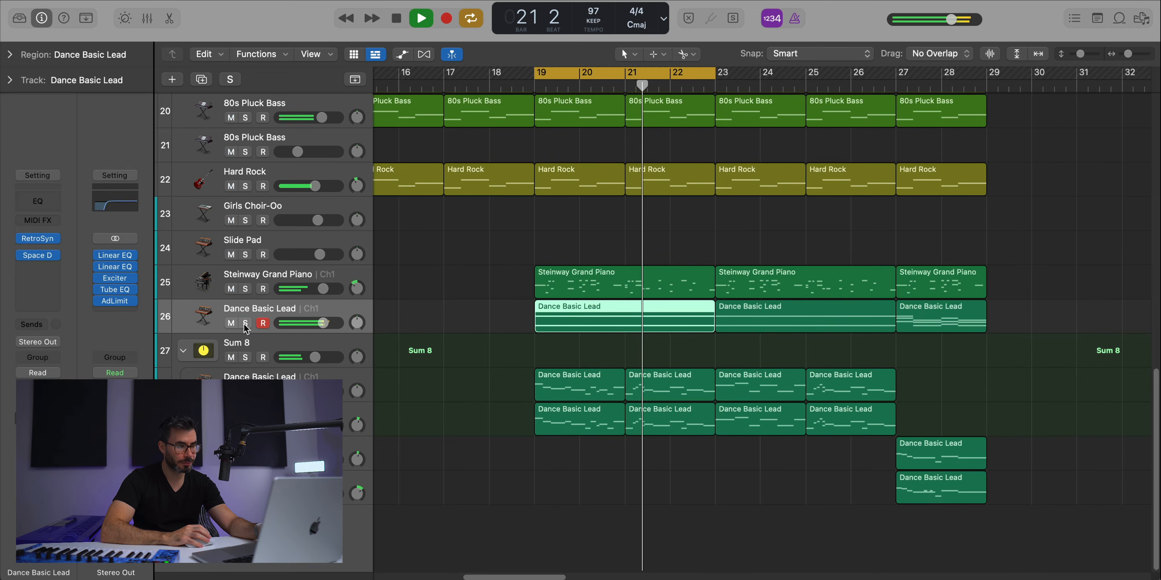
scroll(356, 391, down, 1)
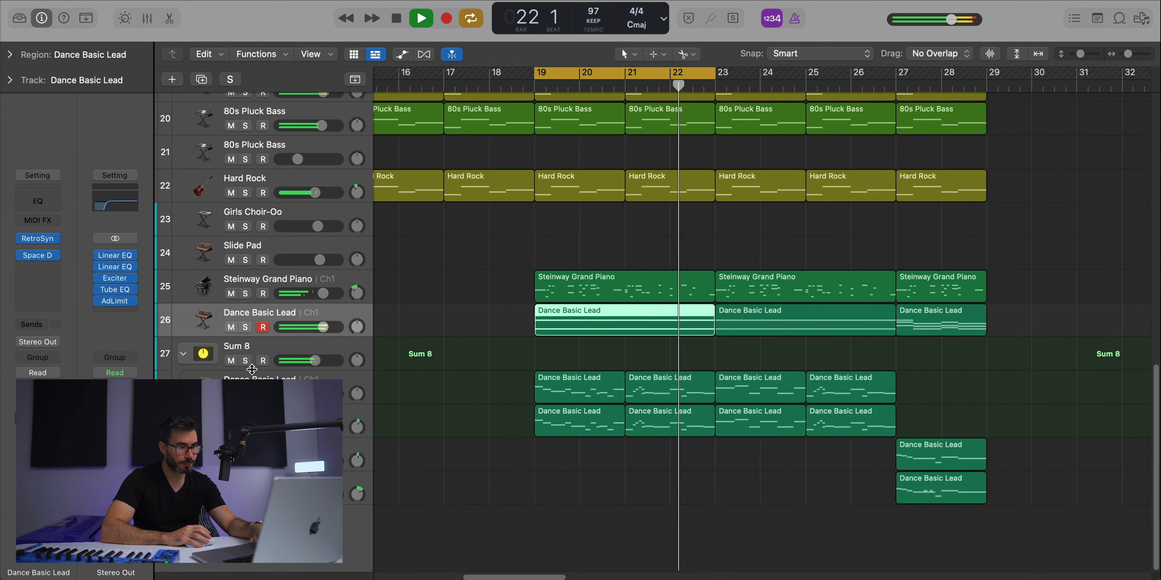
Step: Solo the Sum 8 stack, listen to its Dance Basic Lead regions from bar 19 and stop playback
click(245, 360)
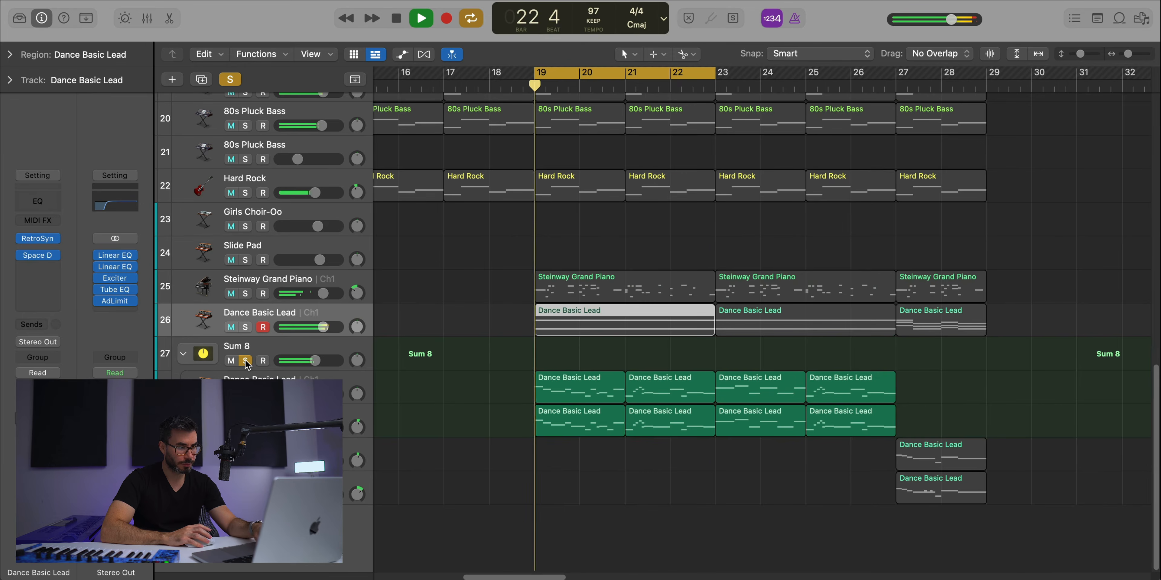
click(411, 416)
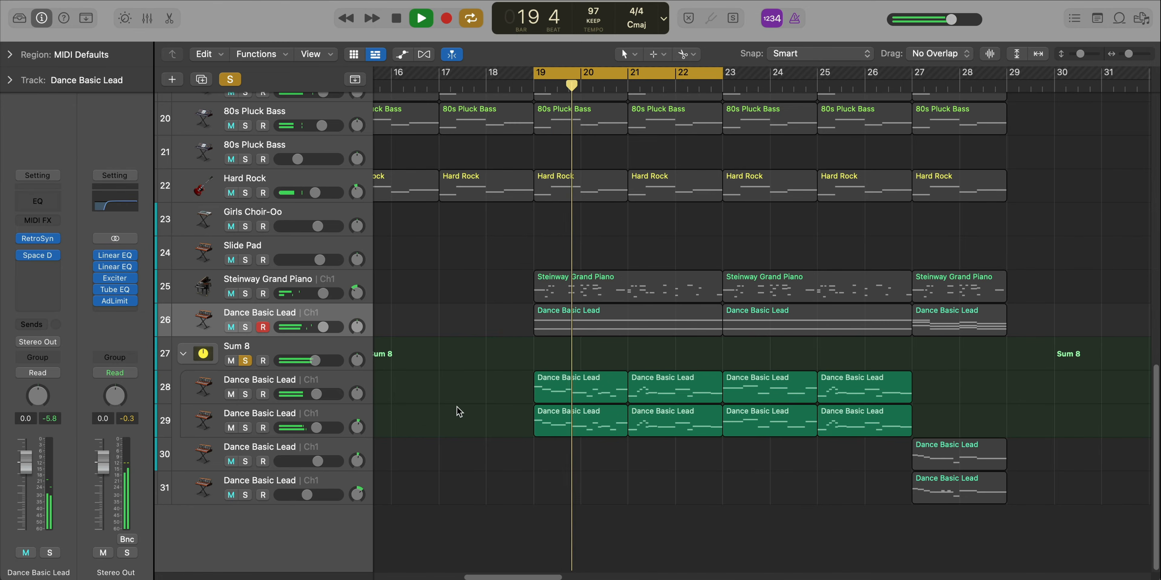
key(space)
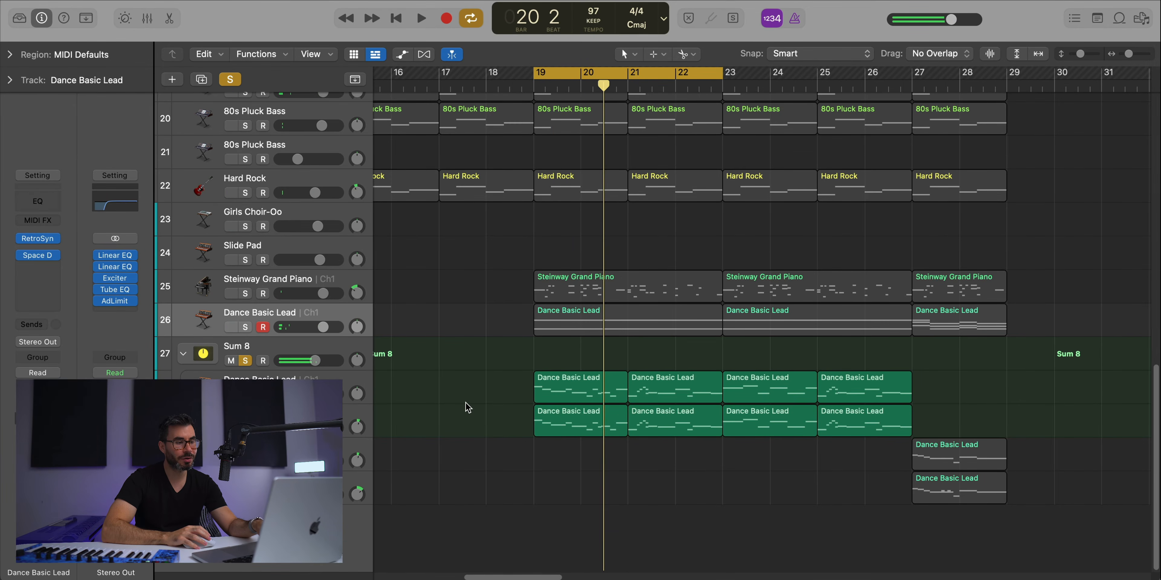
Step: View the first two Dance Basic Lead regions of track 28 in the Piano Roll while playing them from bar 20
drag(466, 404, 653, 391)
double_click(654, 390)
key(space)
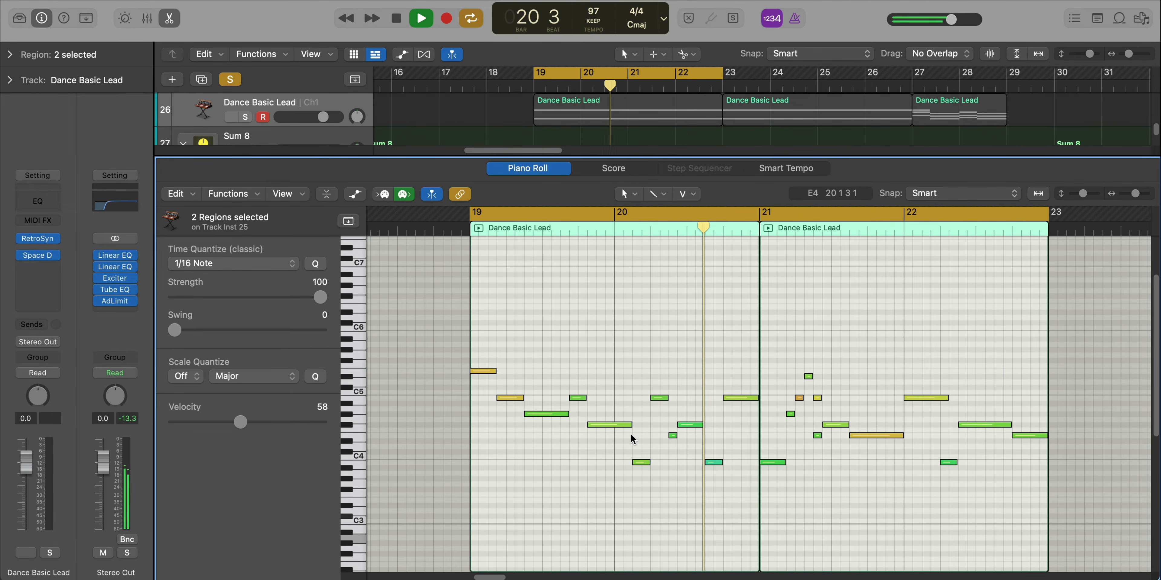
scroll(667, 518, right, 2)
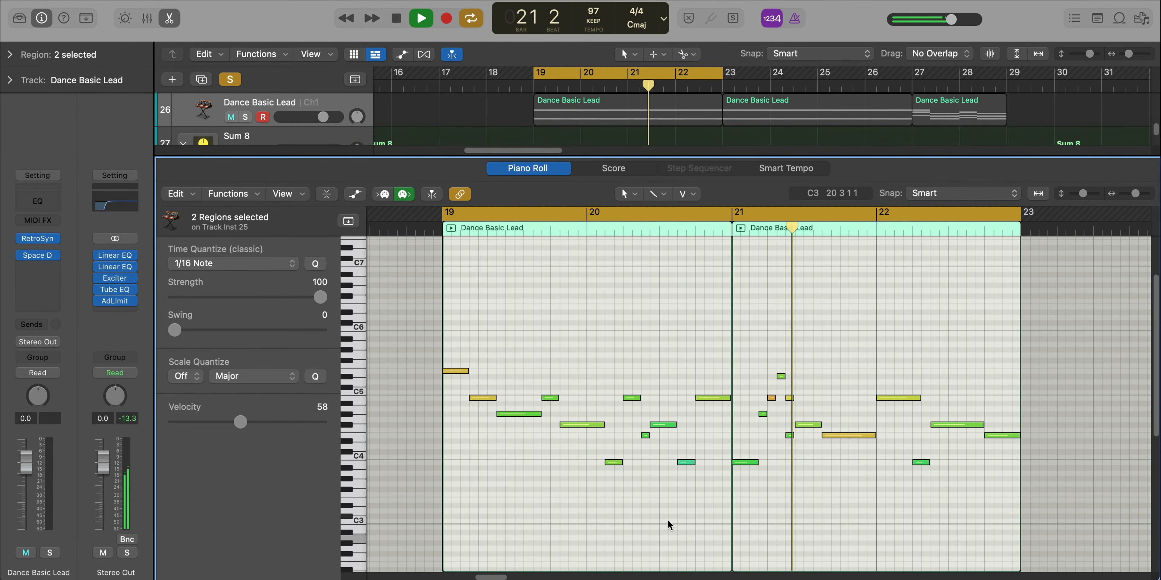
scroll(668, 523, right, 2)
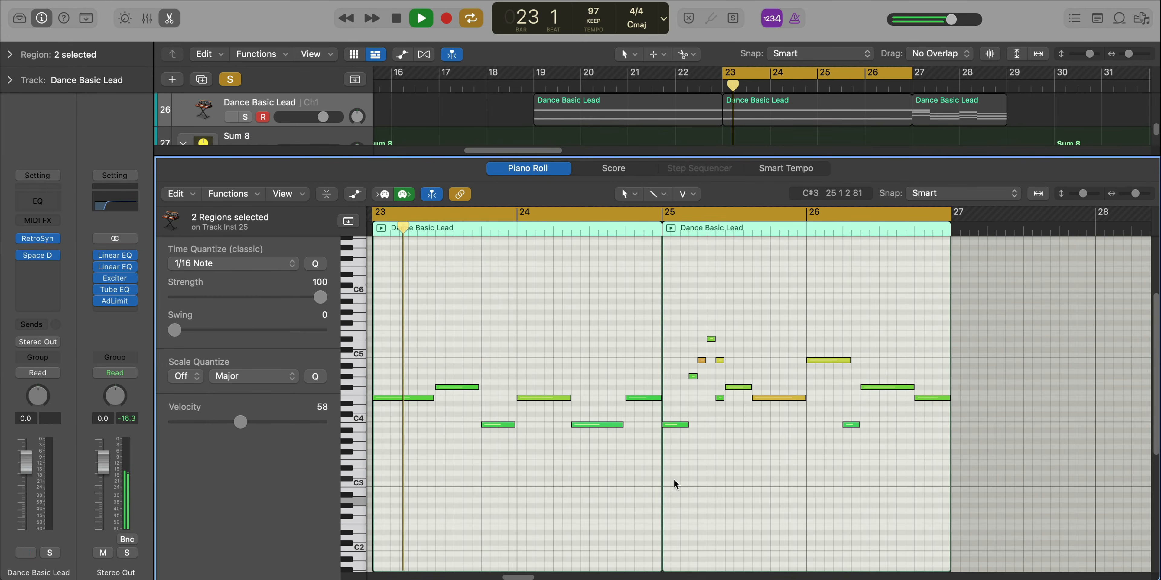
Step: Follow the Dance Basic Lead regions from bar 23 to 27 in the Piano Roll, stop playback and close the editor
scroll(673, 479, left, 5)
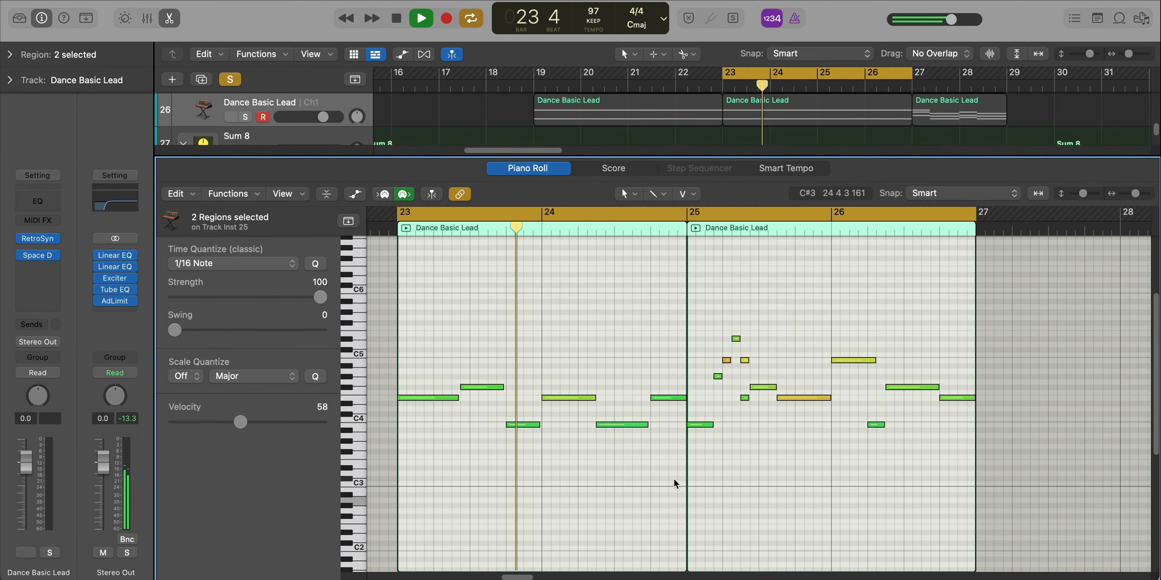
key(ctrl+m)
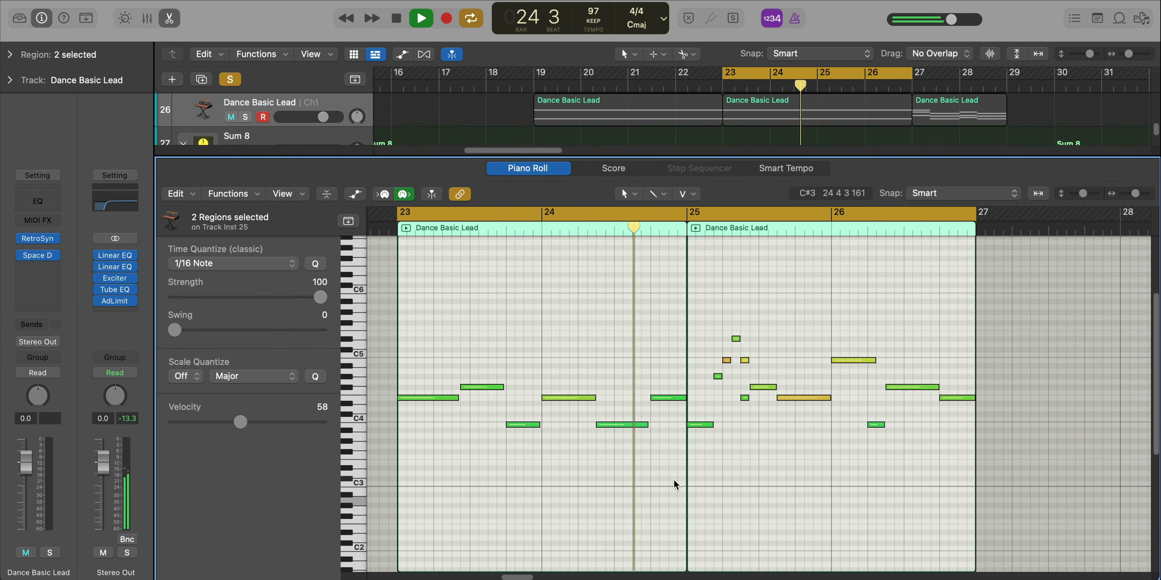
key(ctrl+m)
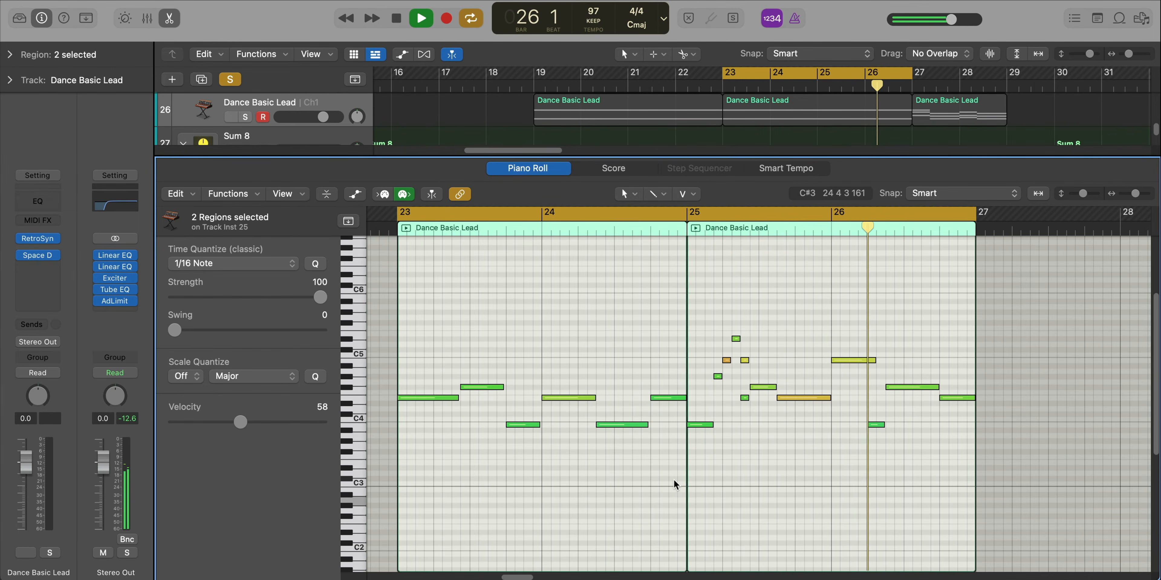
key(space)
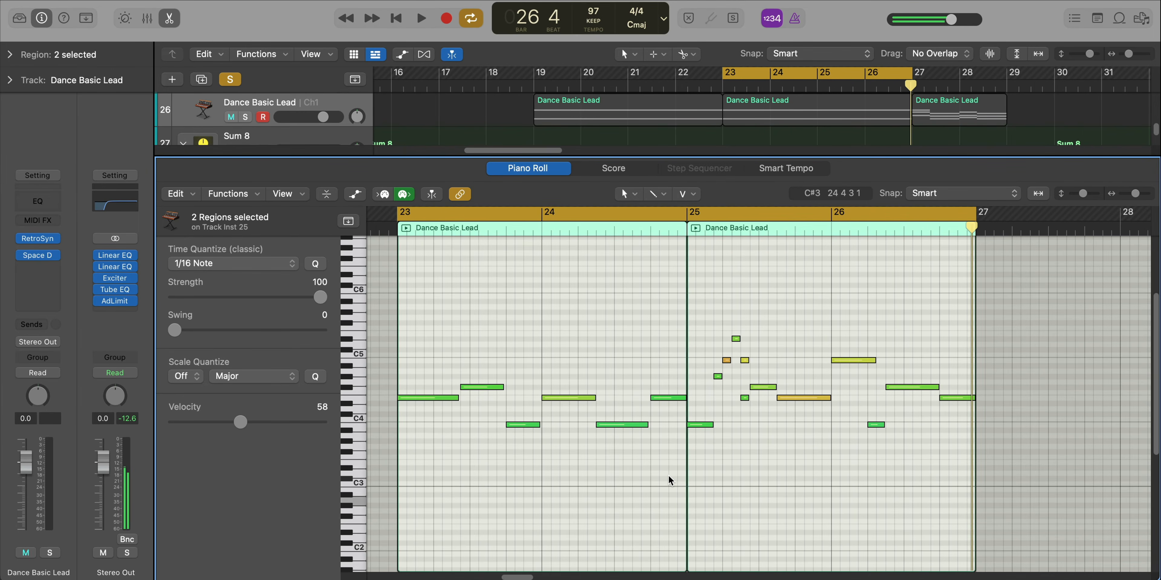
key(ctrl+m)
key(p)
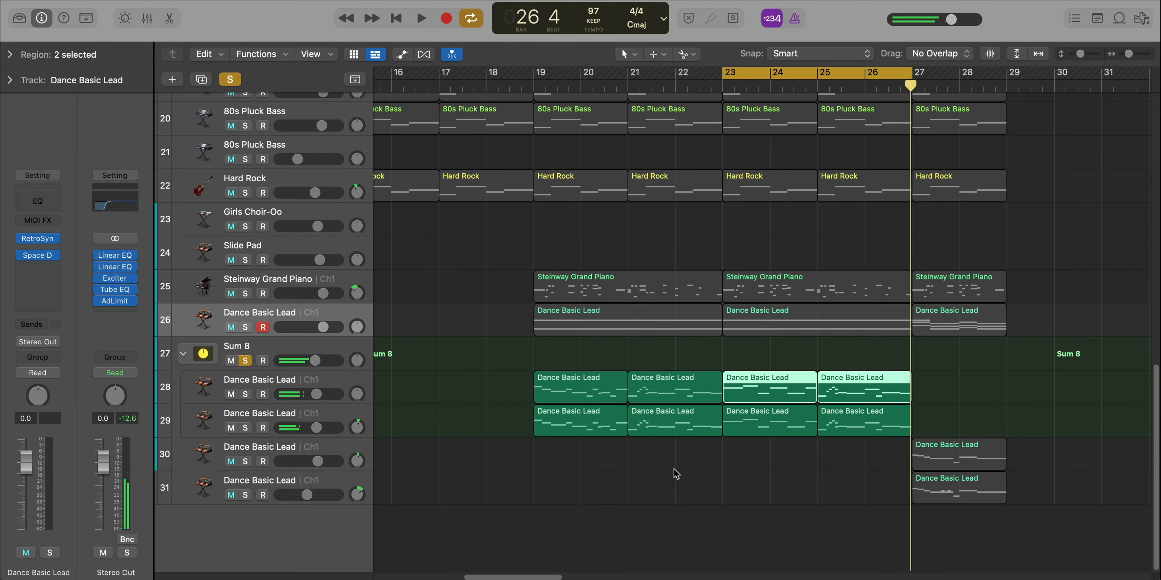
Step: Open the Retro Synth of the Dance Basic Lead track 28, examine its settings and close the instrument window
click(254, 377)
click(40, 285)
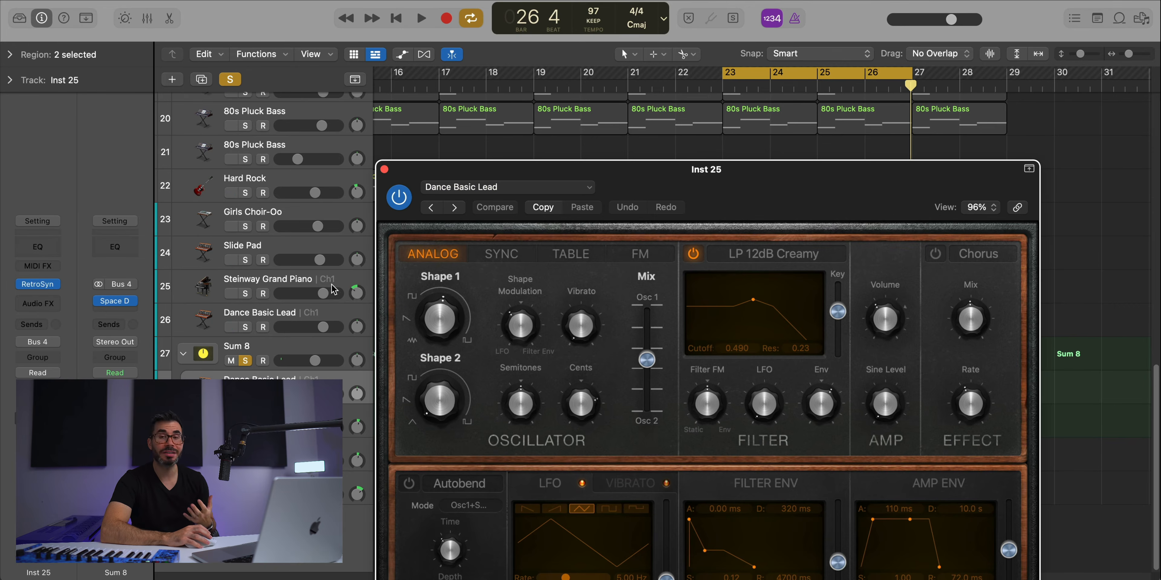
drag(720, 202, 597, 78)
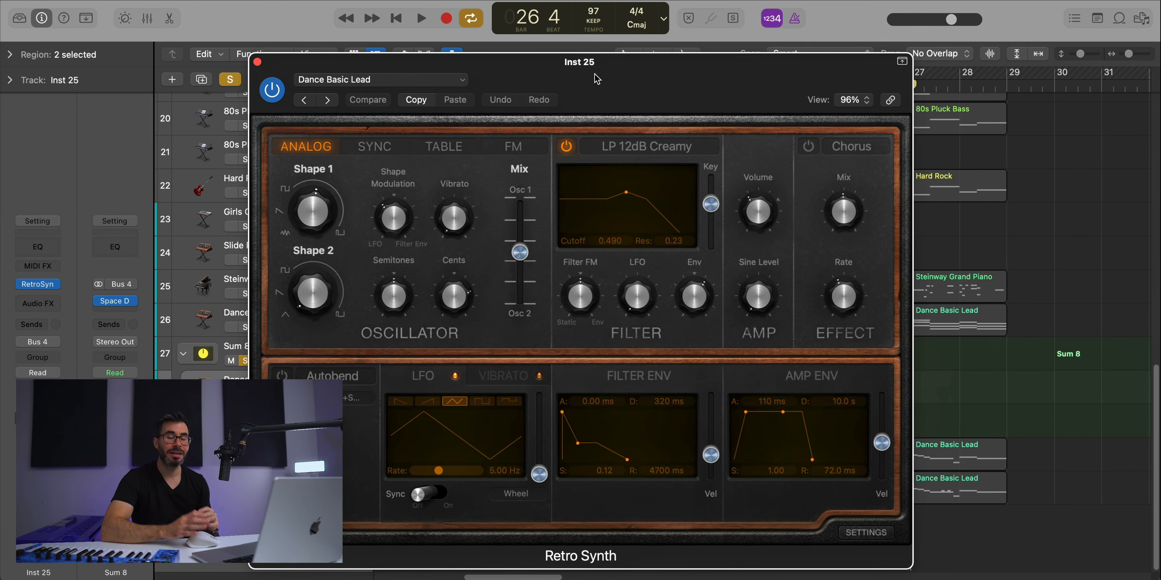
click(257, 62)
Step: Select the two Dance Basic Lead regions at bar 27 on tracks 30 and 31, play them and close the Piano Roll
drag(960, 372, 961, 515)
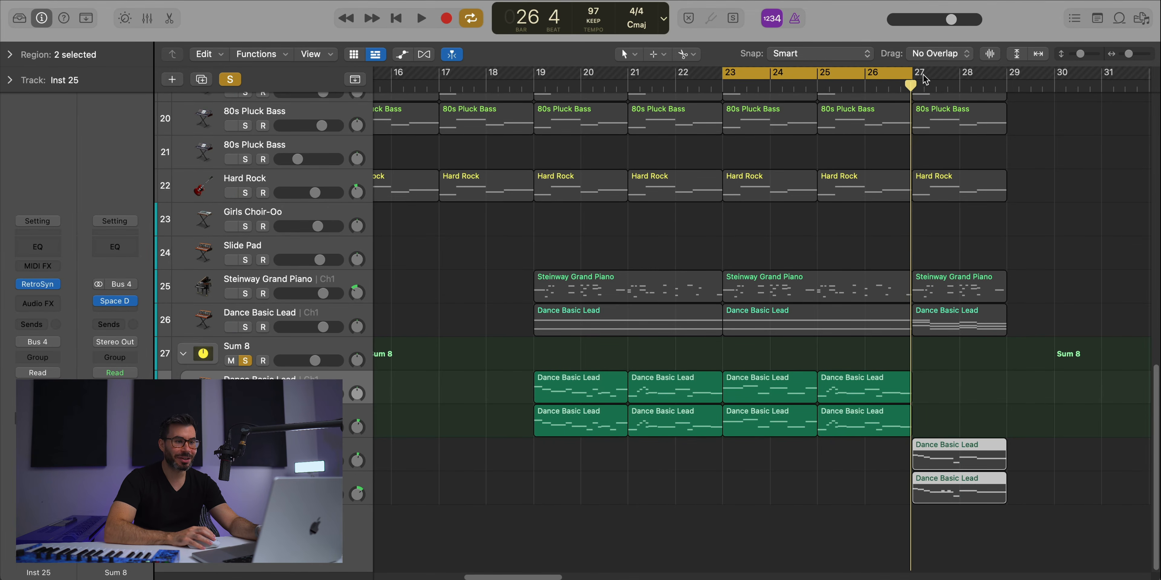
key(space)
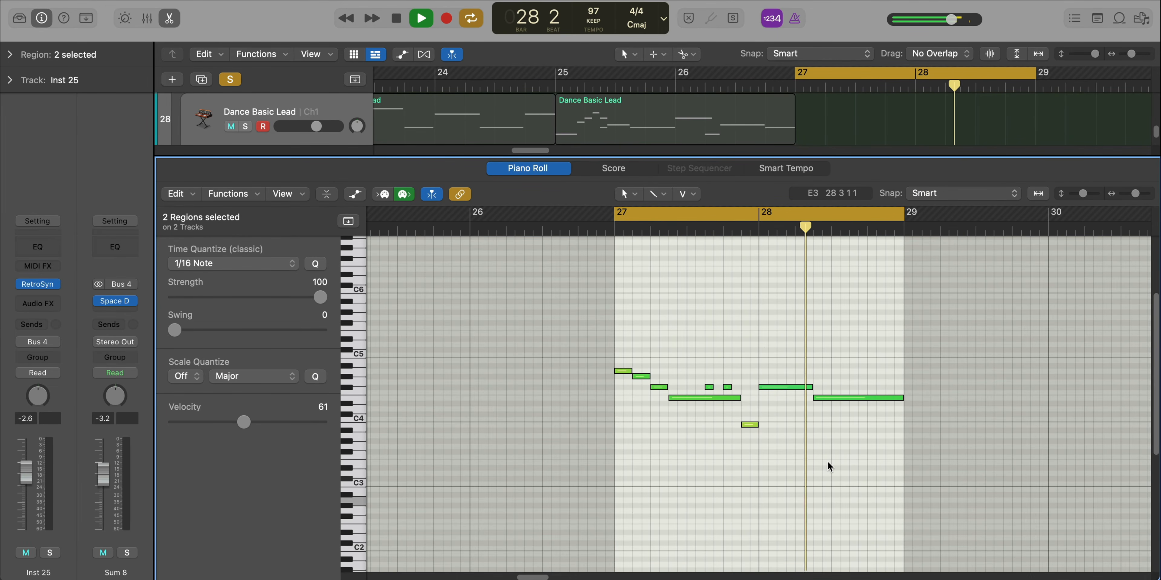
key(e)
key(space)
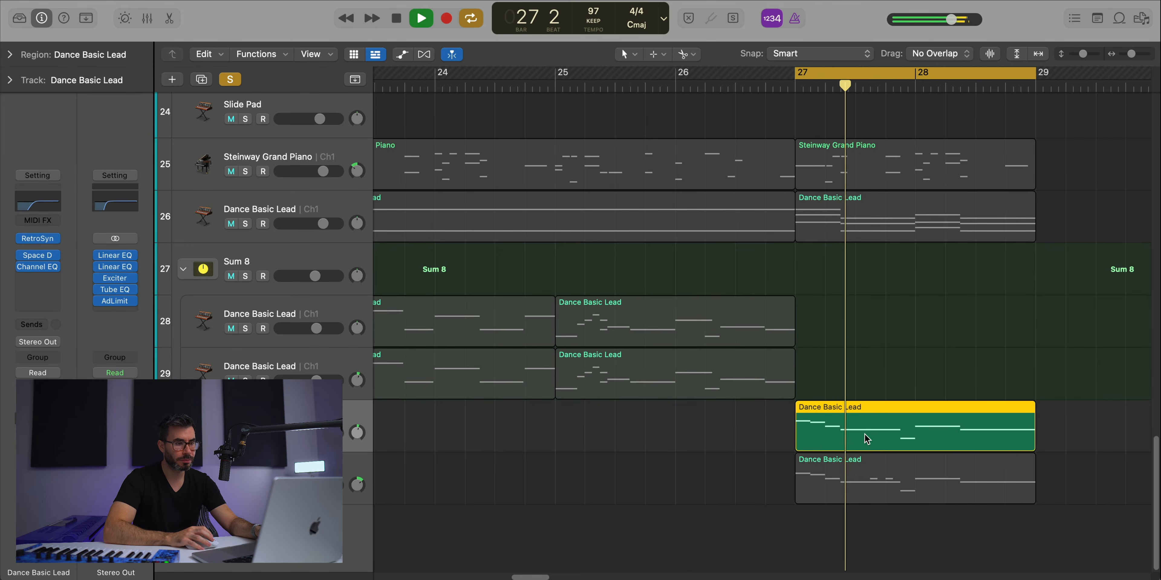
Step: Open the Dance Basic Lead region of track 30 in the Piano Roll, listen to it soloed and stop playback
double_click(863, 435)
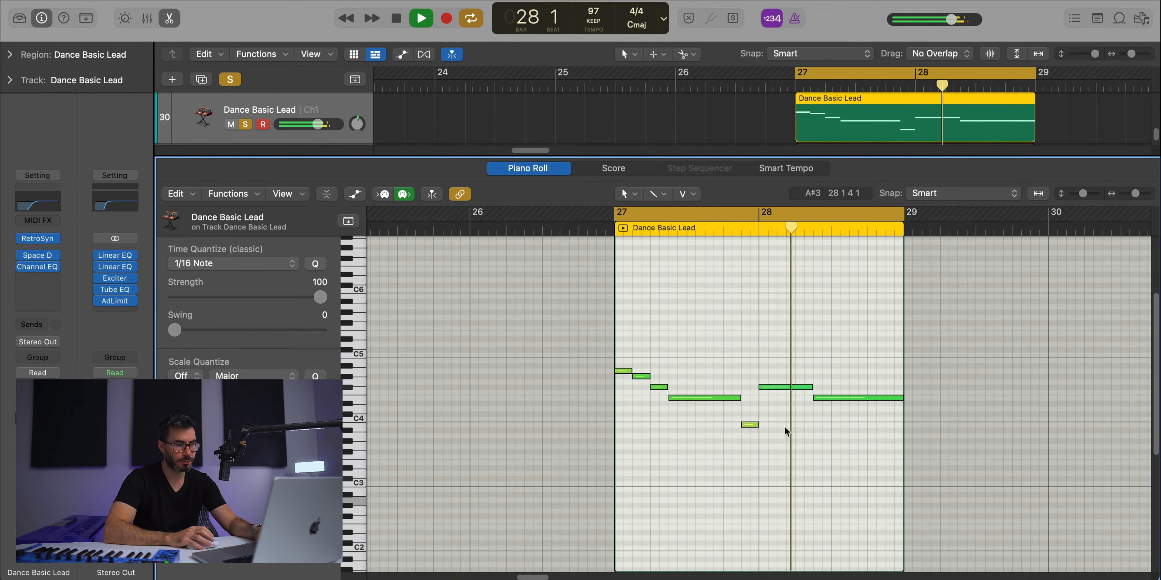
scroll(773, 411, right, 1)
key(space)
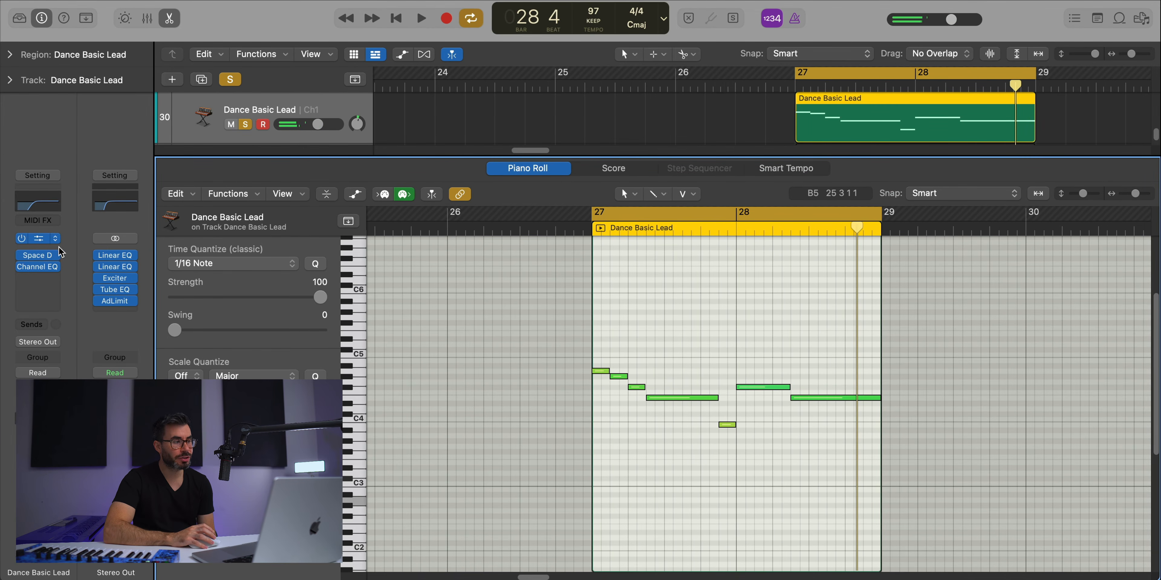
Step: Open the Retro Synth of the Dance Basic Lead track 30 and examine its Hyper Lead preset
click(40, 241)
drag(315, 217, 316, 36)
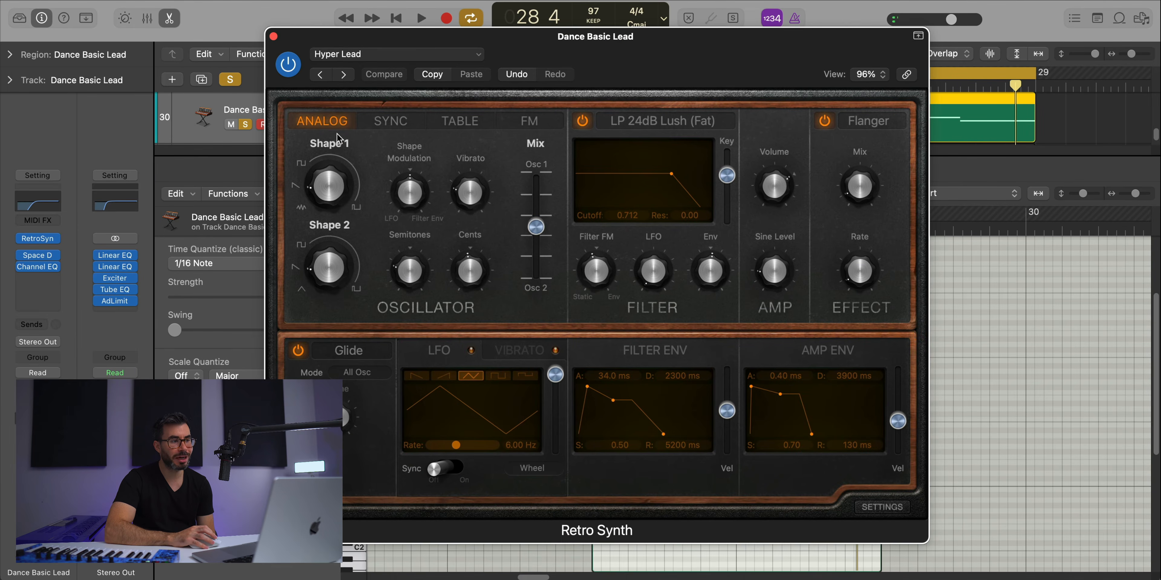
click(391, 58)
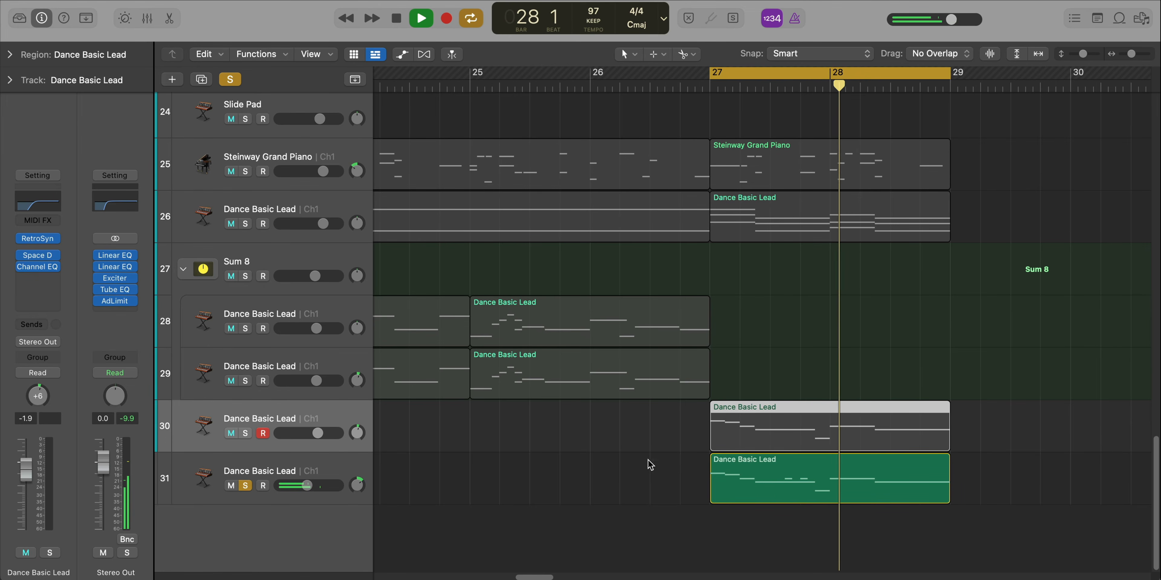
Step: Examine the Retro Synth of the Dance Basic Lead track 31 and locate its Calming Bells preset among the available settings
click(440, 480)
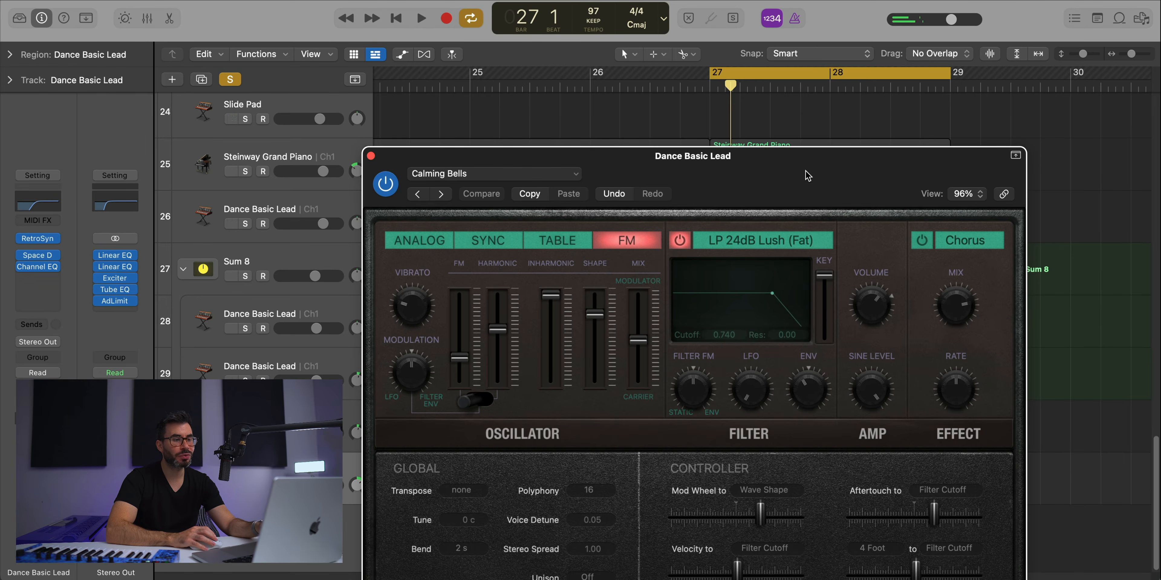
drag(806, 176, 702, 52)
click(418, 50)
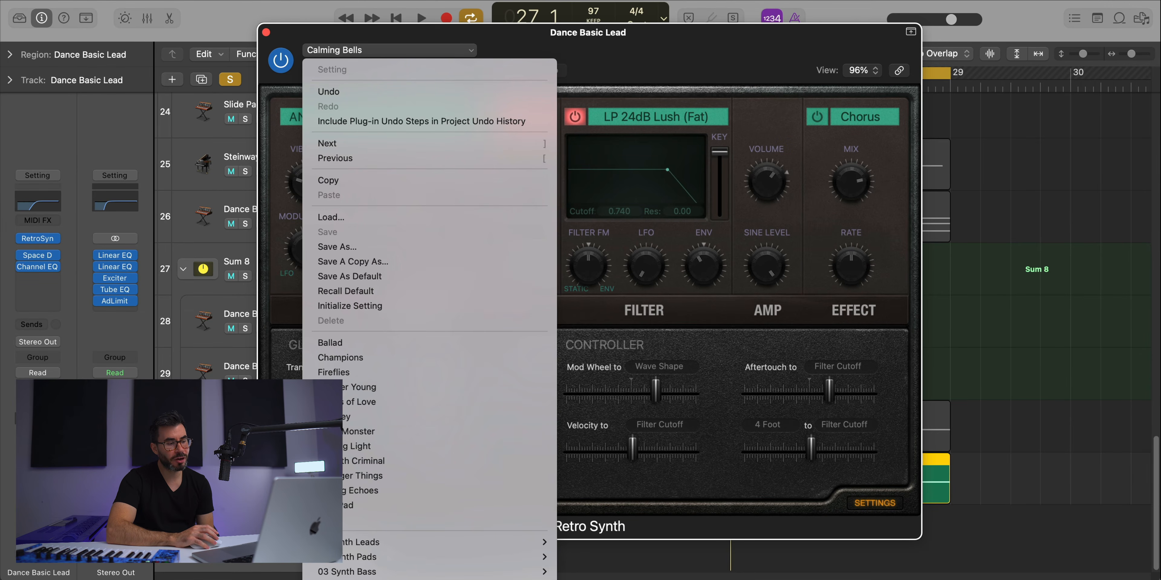
mouse_move(419, 579)
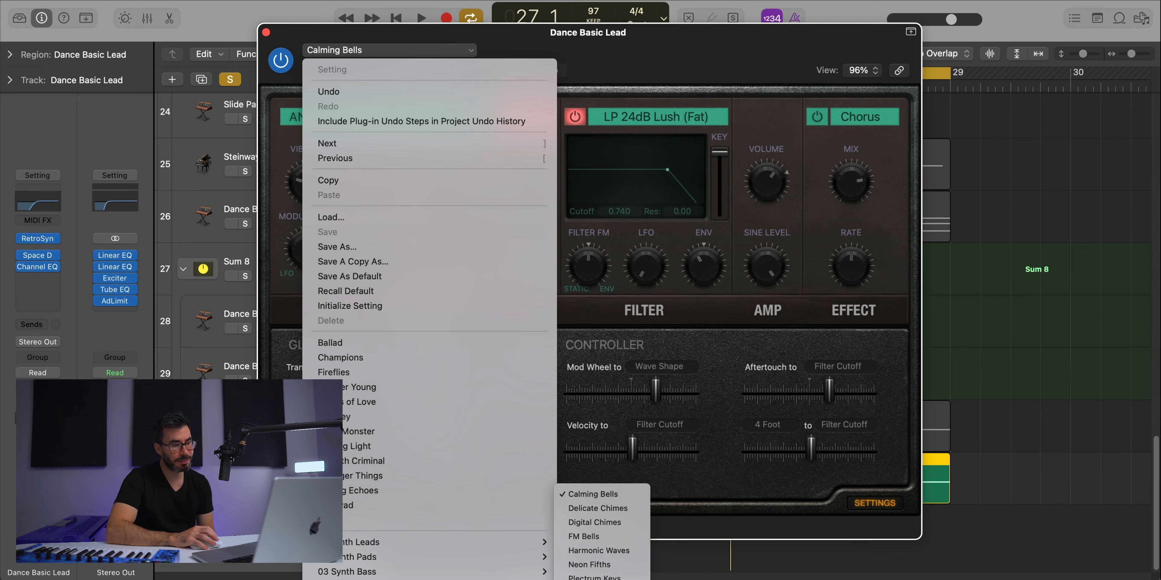